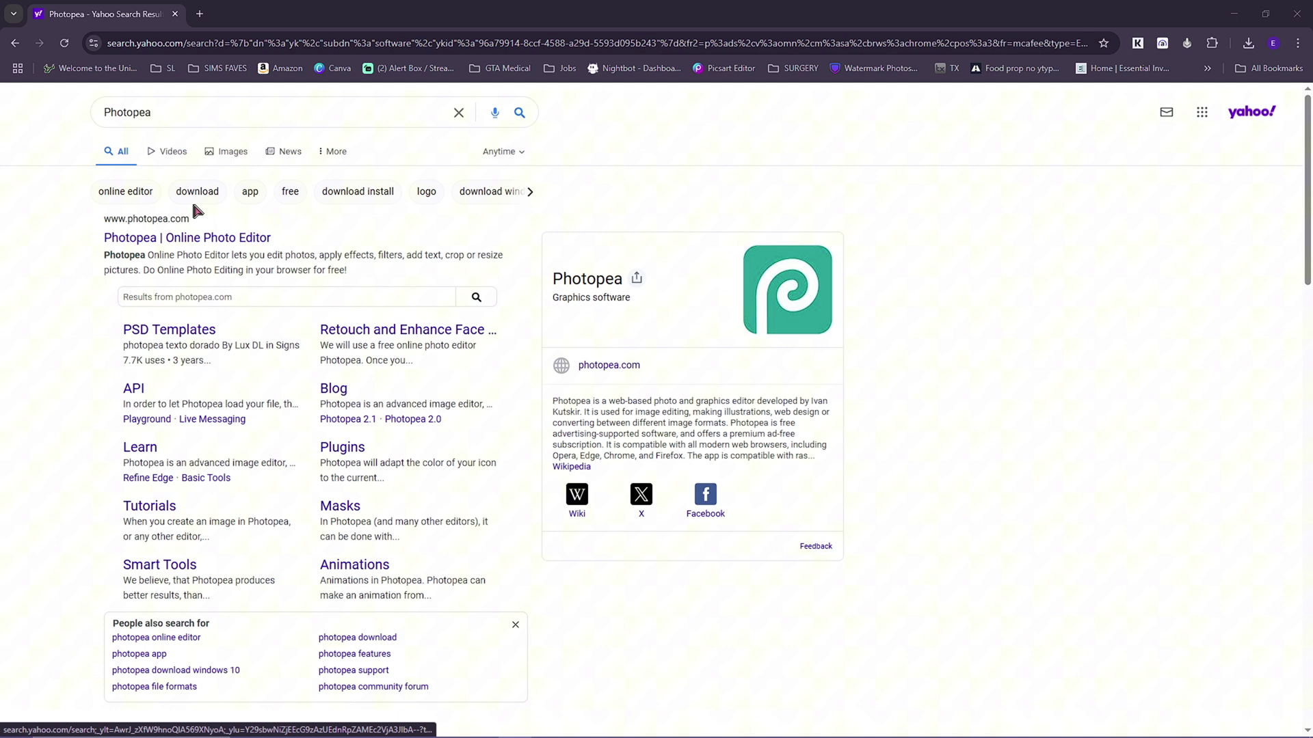
Open the Photopea online photo editor and bring the SKINS folder window in front of it
click(250, 242)
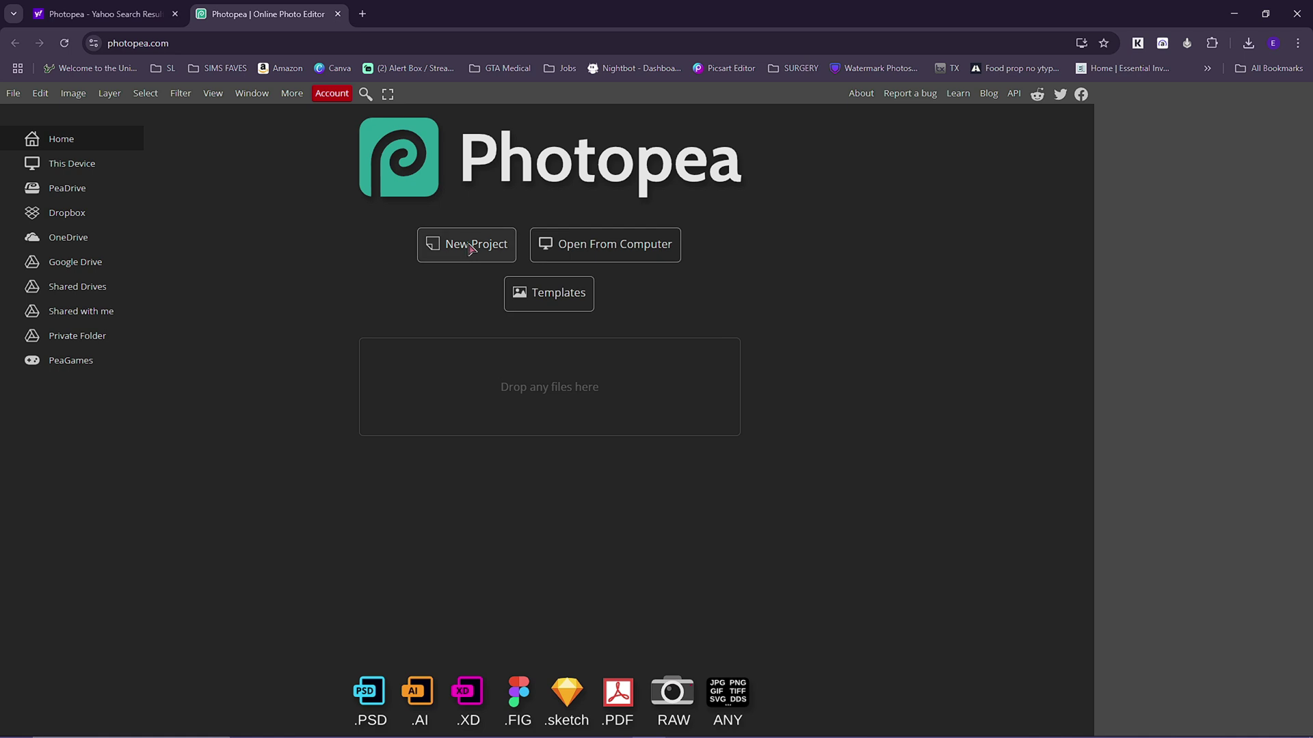
mouse_move(556, 737)
mouse_move(305, 730)
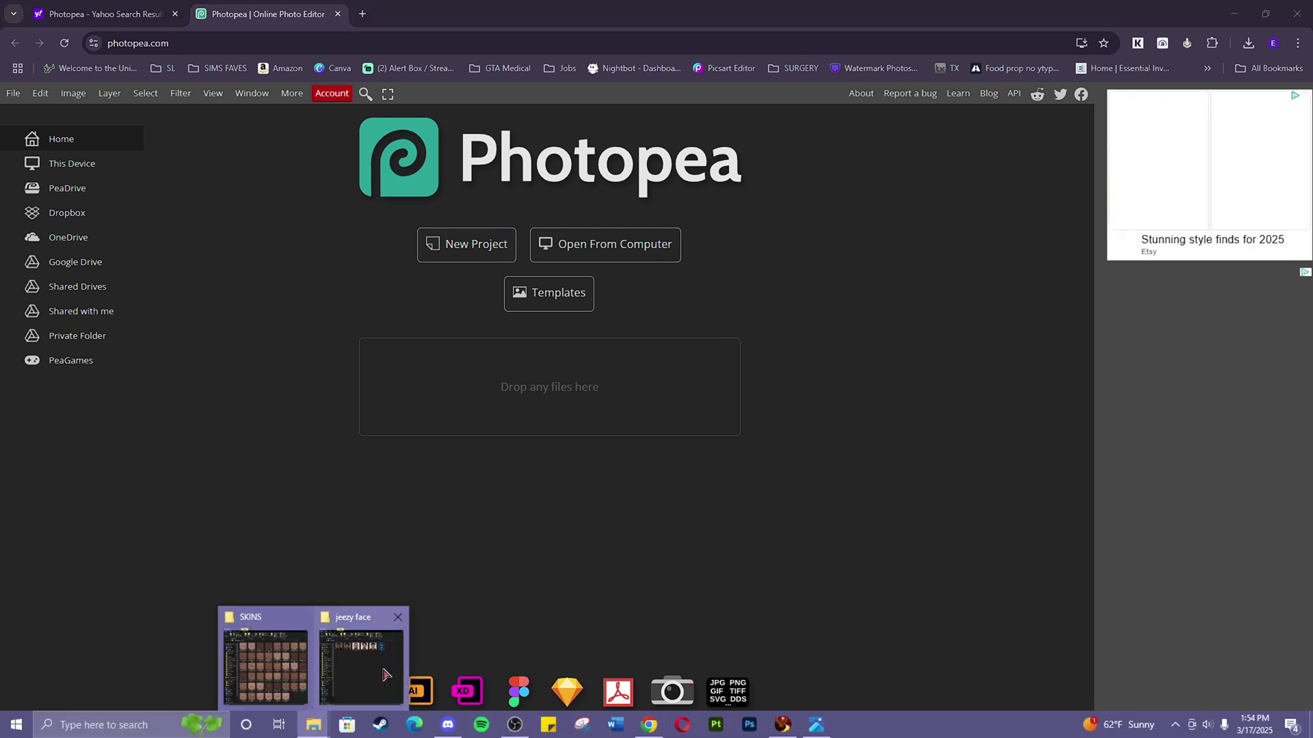
click(287, 667)
drag(494, 361, 581, 125)
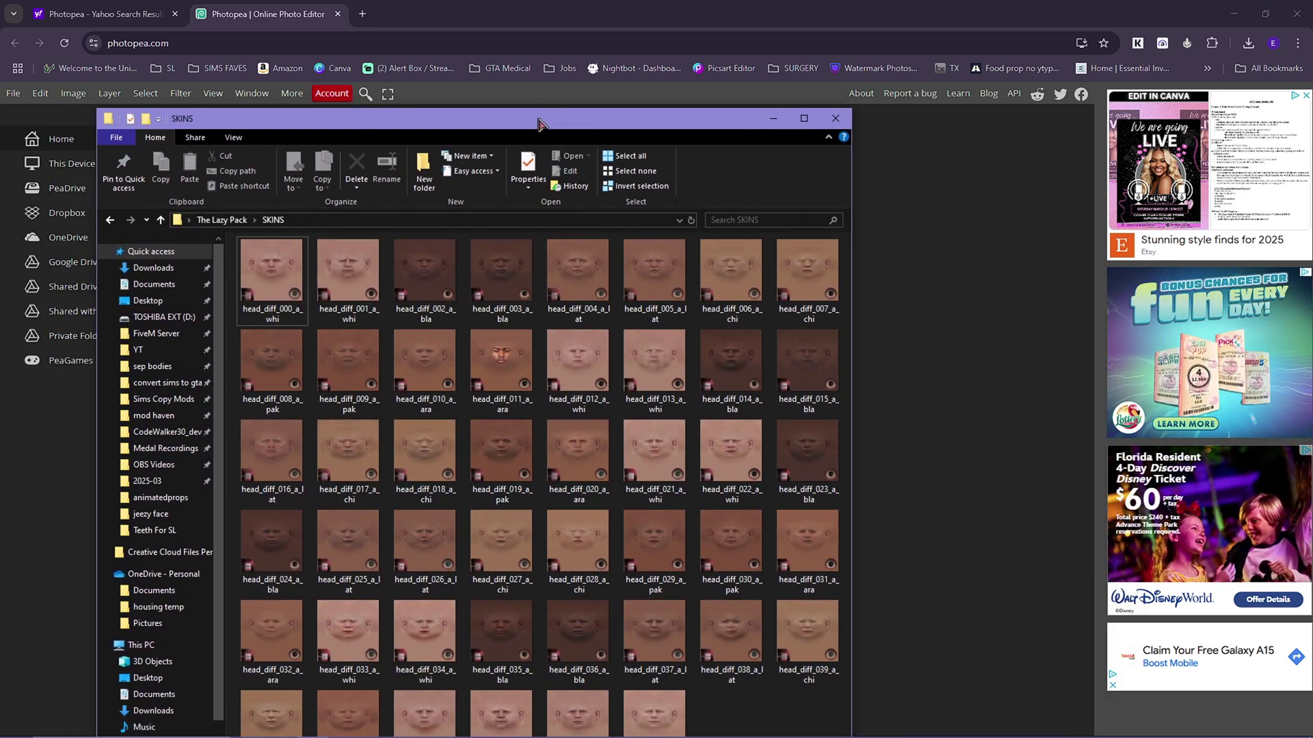
drag(539, 123, 583, 111)
Preview the head_diff_001_a_whi and head_diff_010_a_ara skin textures
double_click(391, 260)
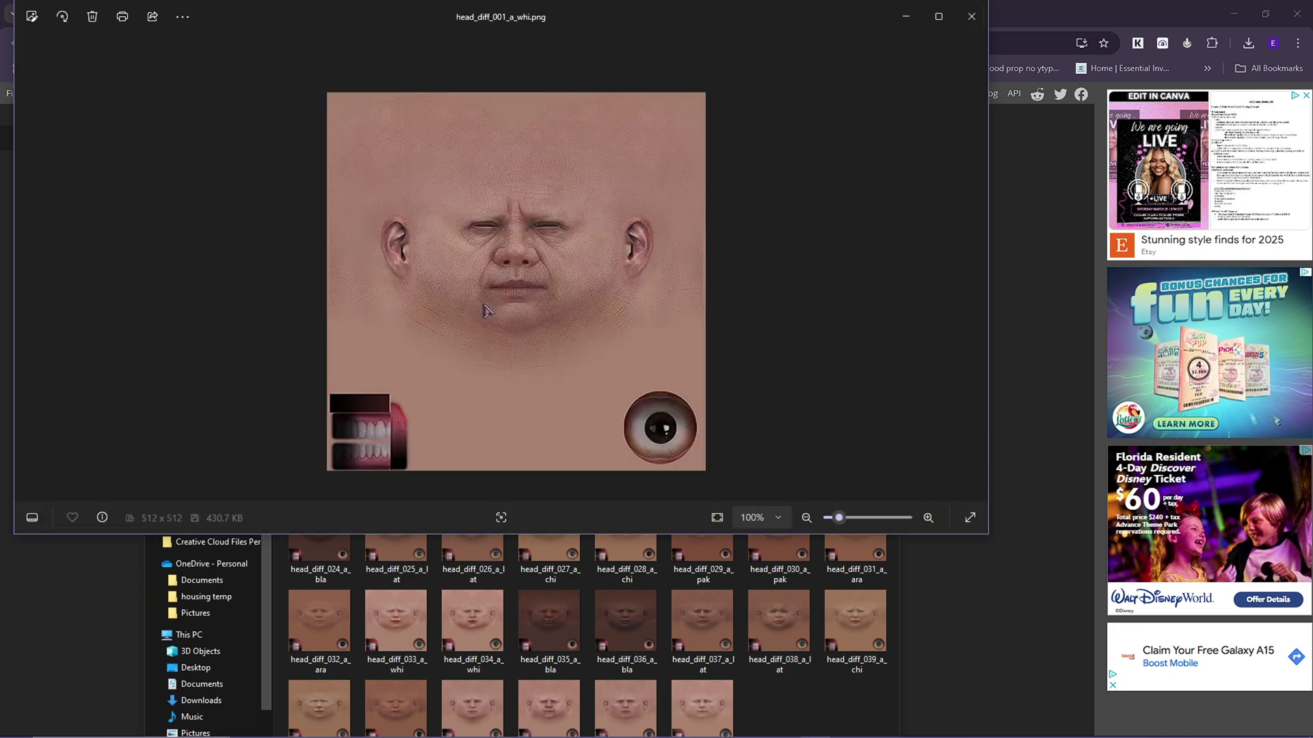
click(974, 25)
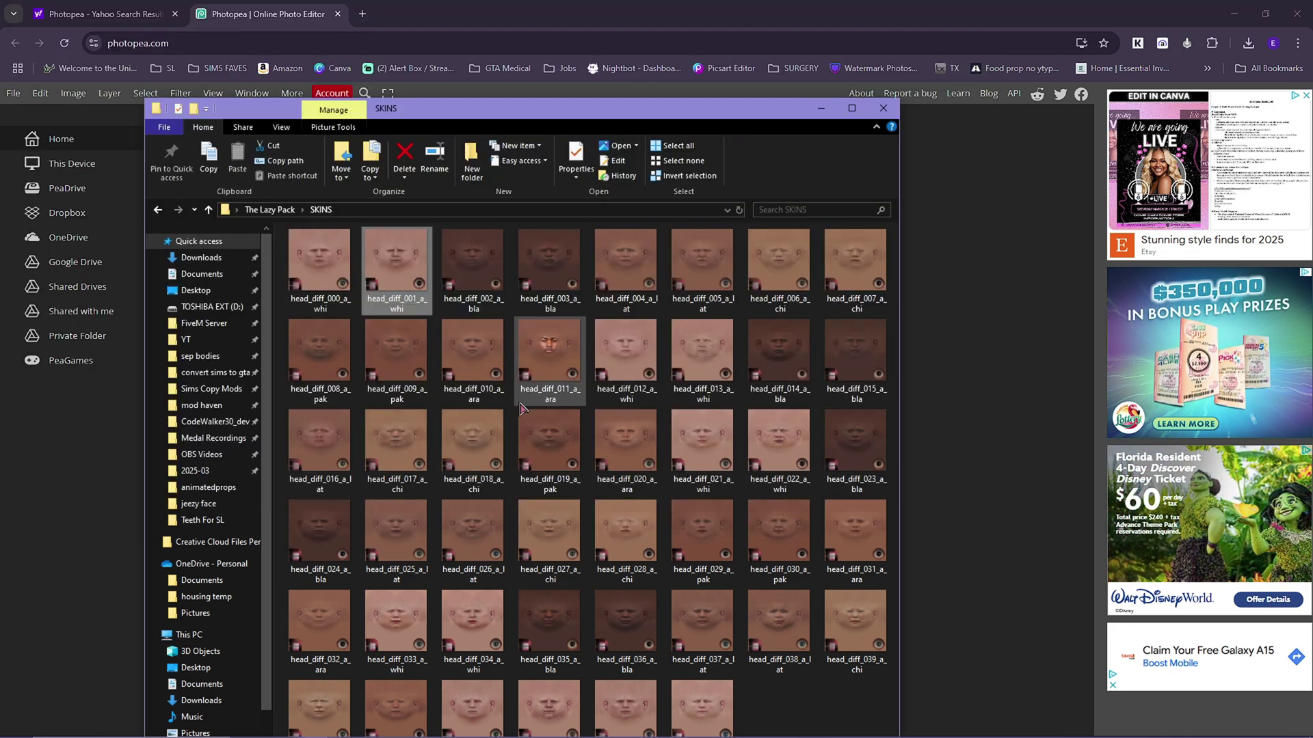
double_click(495, 330)
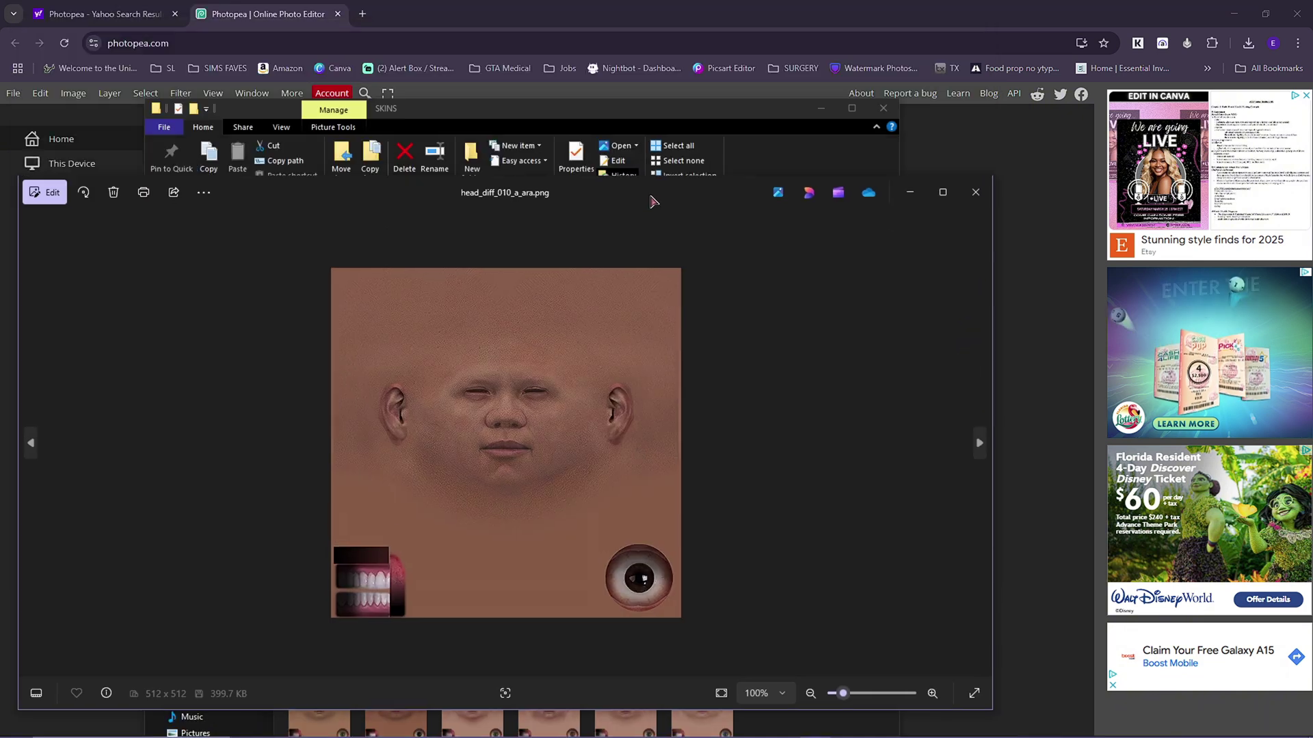
click(975, 192)
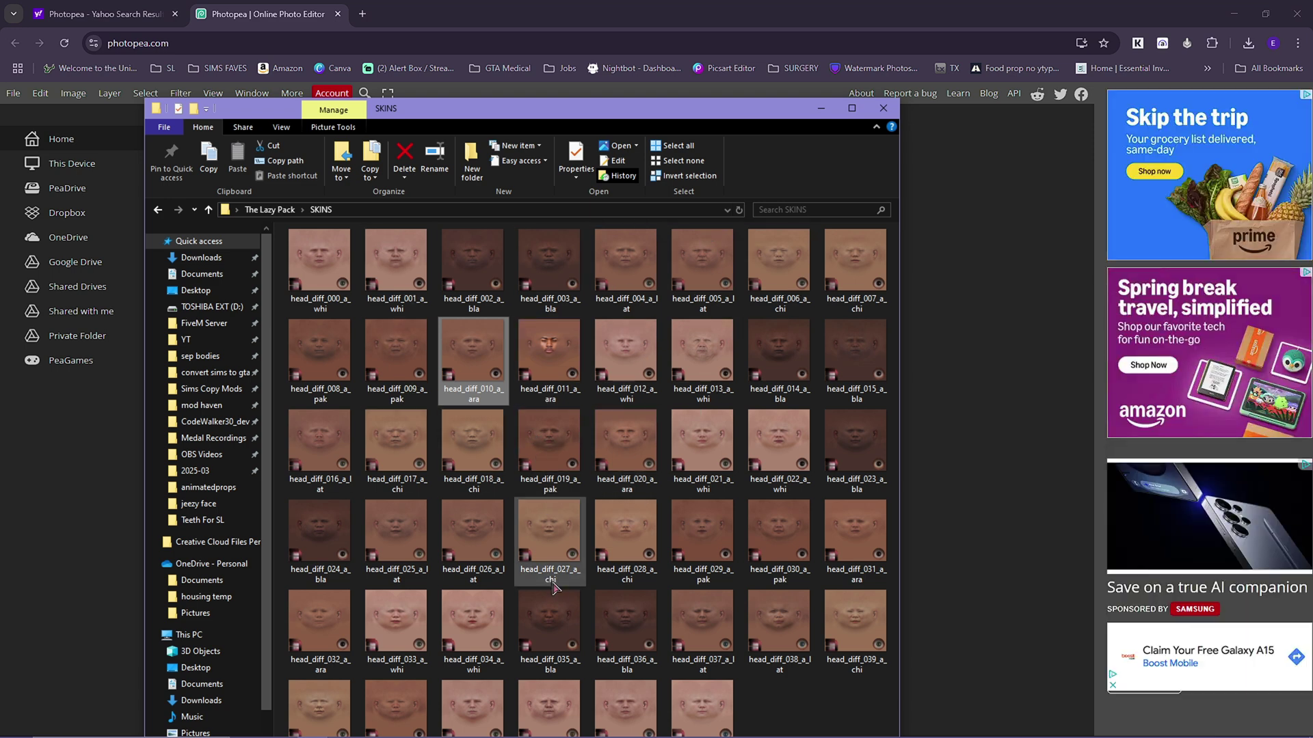
Preview the head_diff_031_a_ara texture and load it into Photopea as a new document
double_click(865, 532)
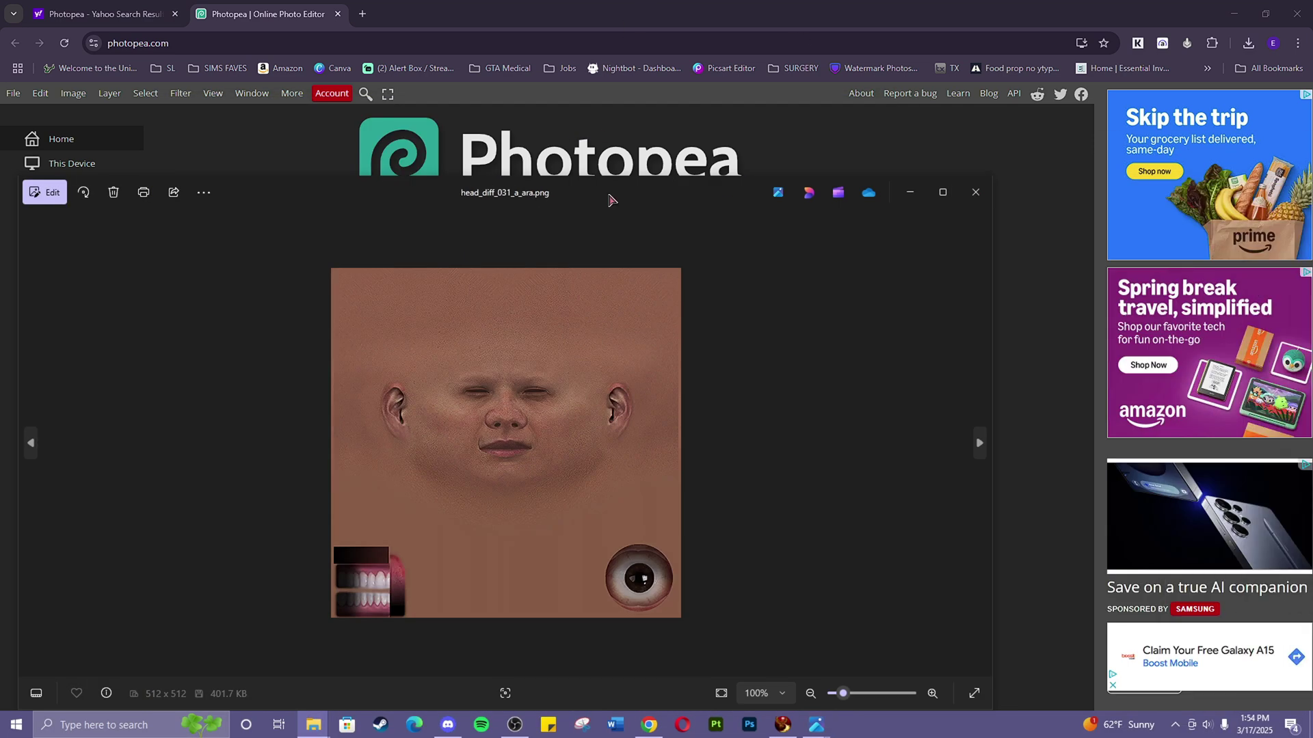
drag(609, 196, 948, 411)
drag(841, 620, 514, 321)
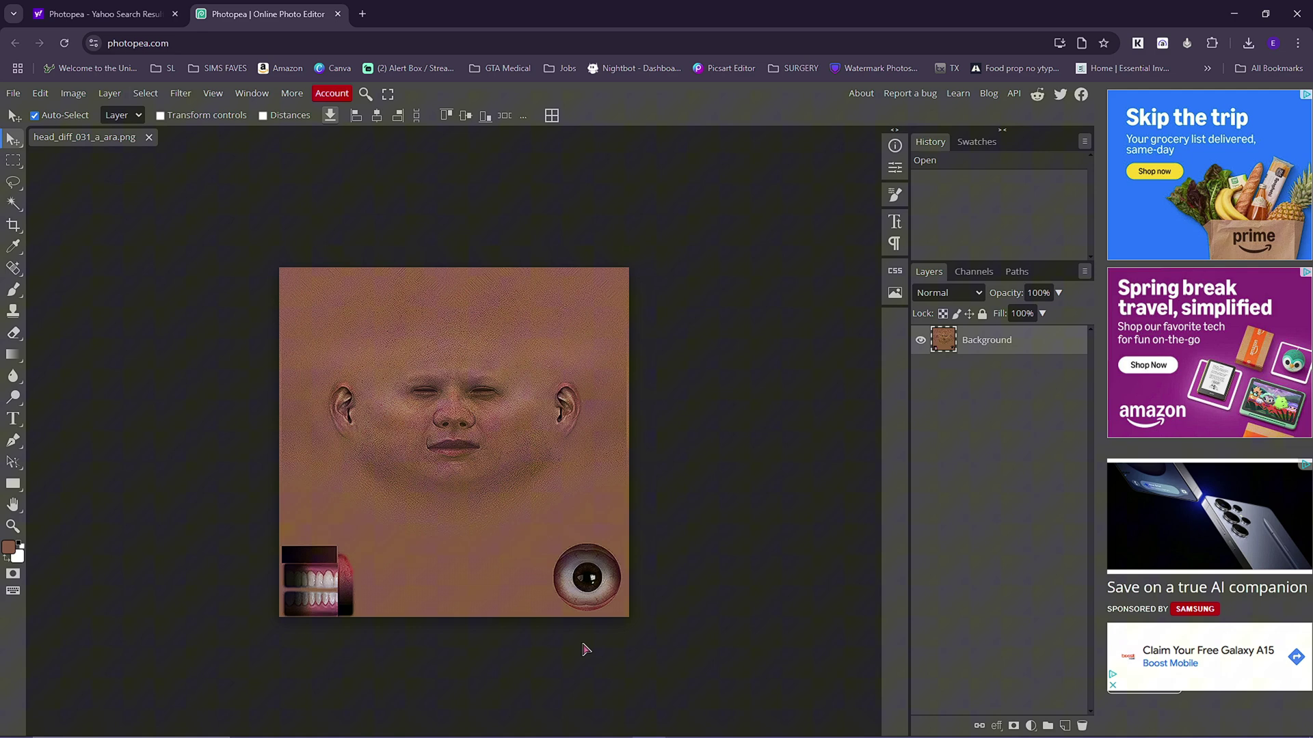
Place the portrait photo over the skin texture and shift it to about X 291 px, Y 243 px
mouse_move(311, 728)
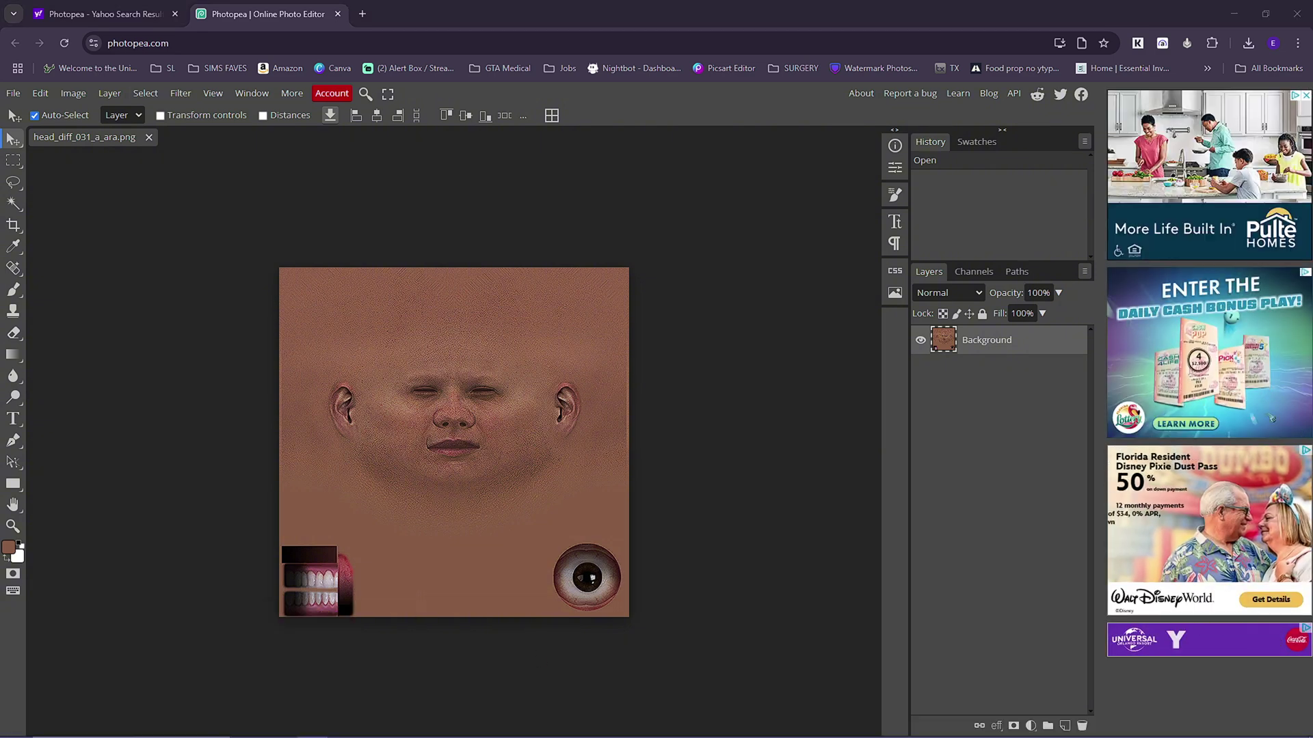
drag(431, 264, 406, 250)
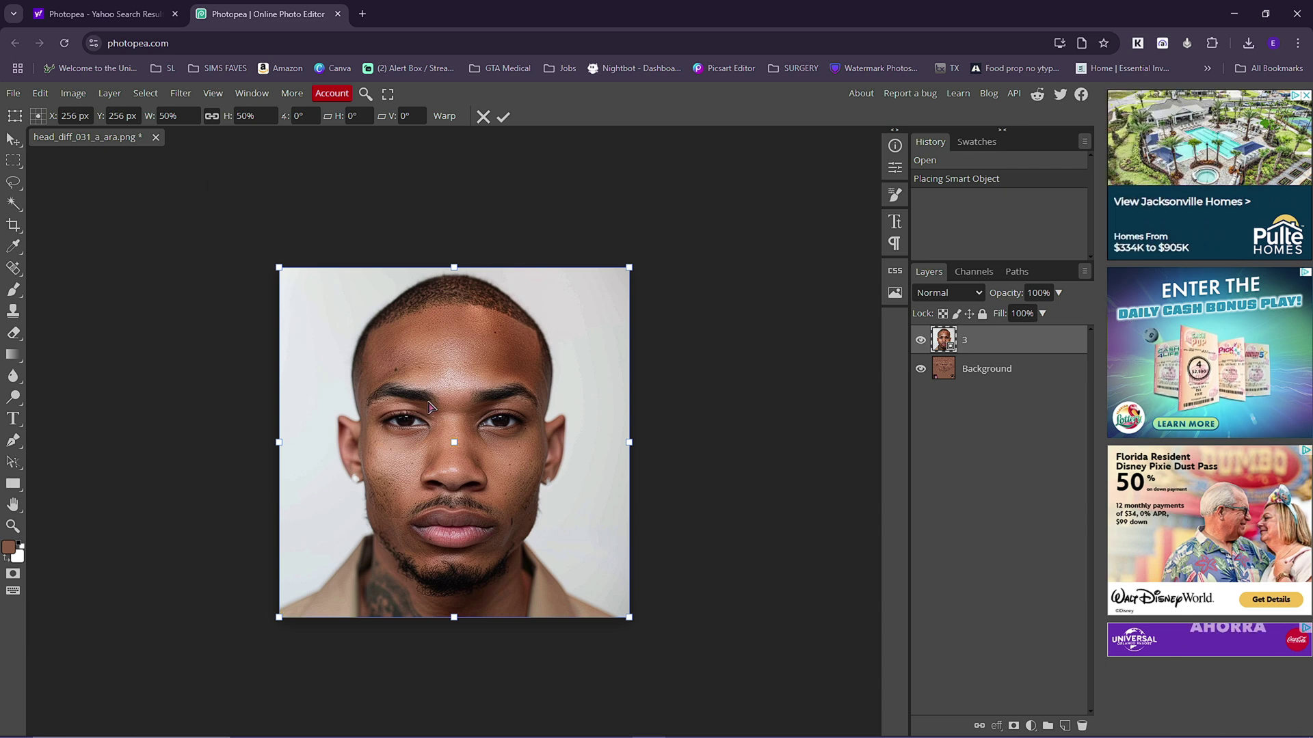
mouse_move(430, 408)
mouse_down()
mouse_move(502, 420)
mouse_move(439, 390)
mouse_up()
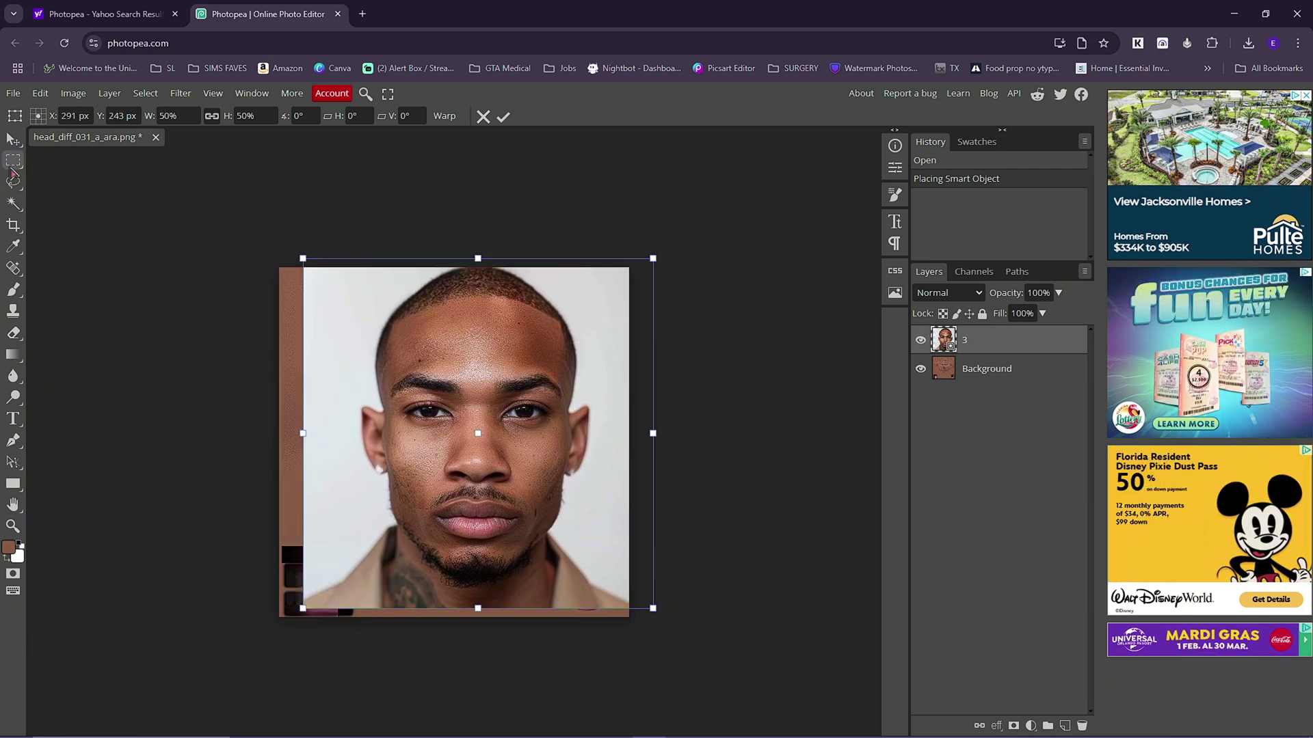
Draw a lasso selection around the portrait's face, from the lower forehead to just below the lips
click(13, 184)
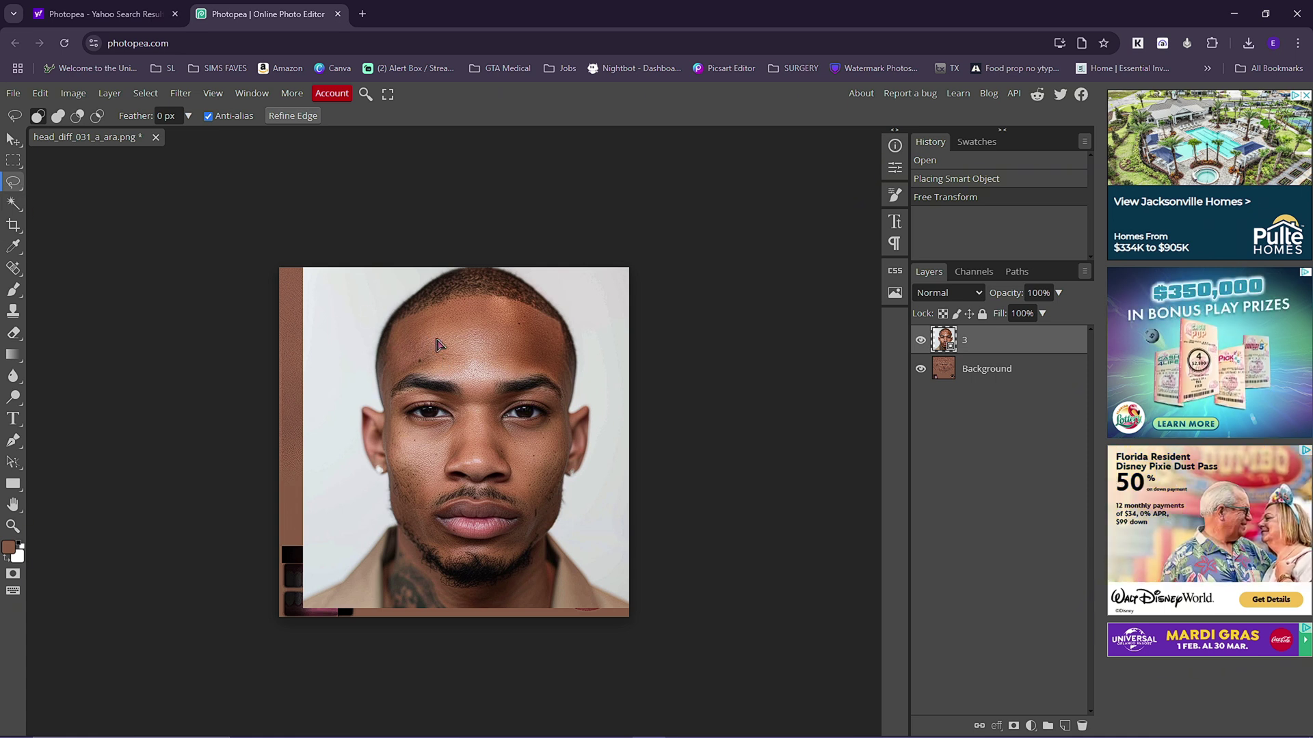
drag(437, 340, 513, 359)
key(ctrl+z)
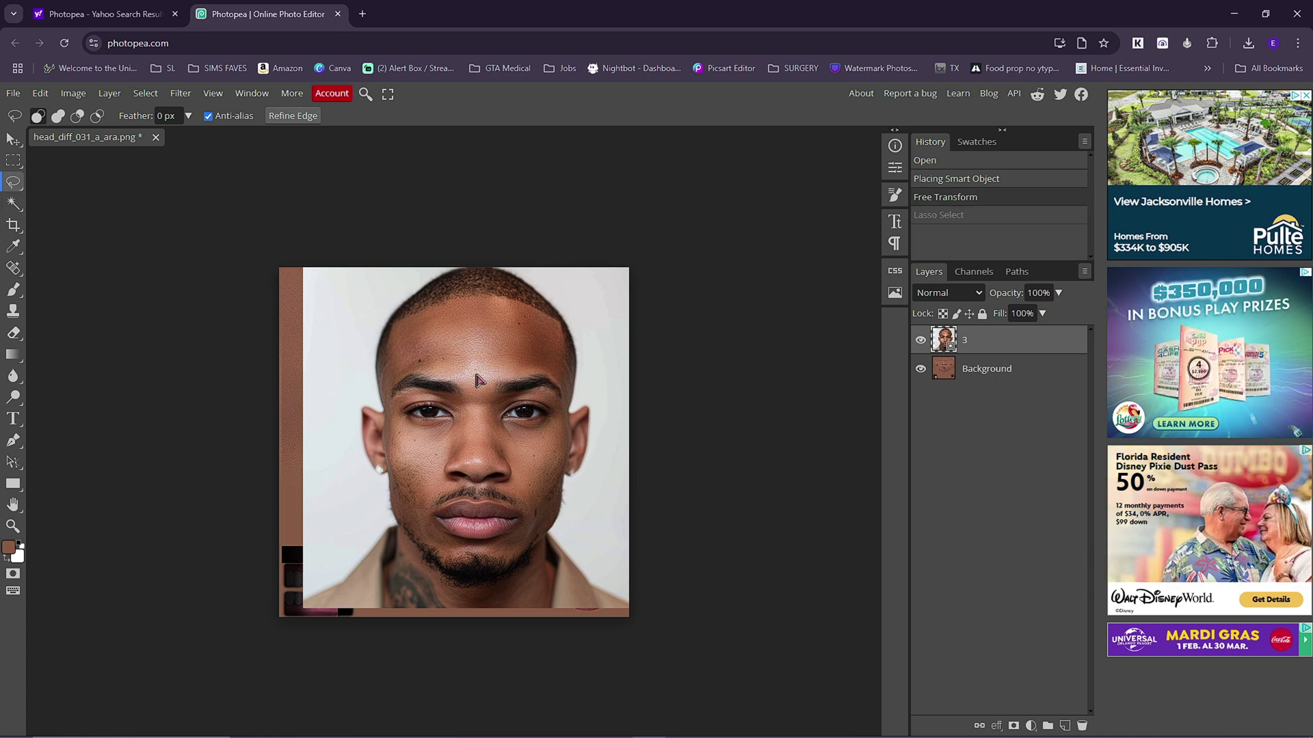
mouse_move(438, 344)
mouse_down()
mouse_move(470, 342)
mouse_move(564, 369)
mouse_move(550, 502)
mouse_move(495, 543)
mouse_move(432, 535)
mouse_move(399, 473)
mouse_move(389, 380)
mouse_move(403, 358)
mouse_move(443, 353)
mouse_up()
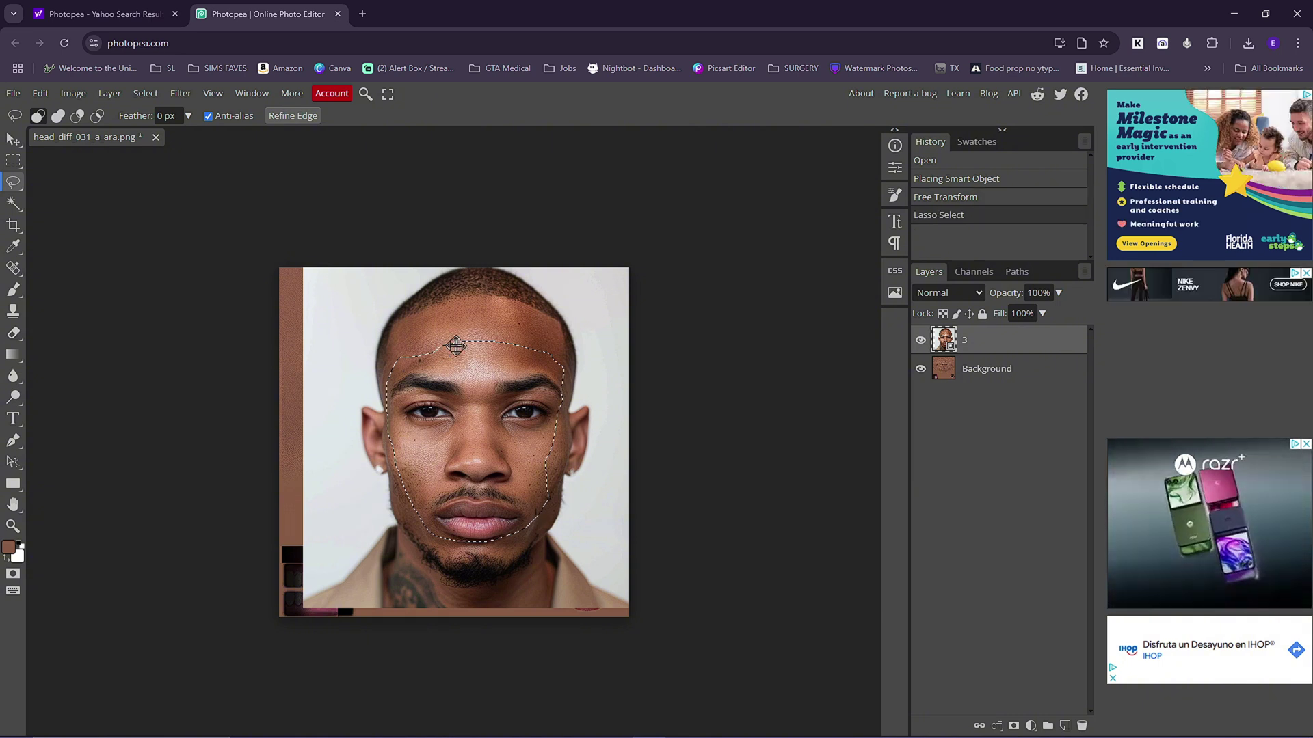
Copy the selected face area to a new layer and delete the original portrait layer
drag(464, 412, 506, 410)
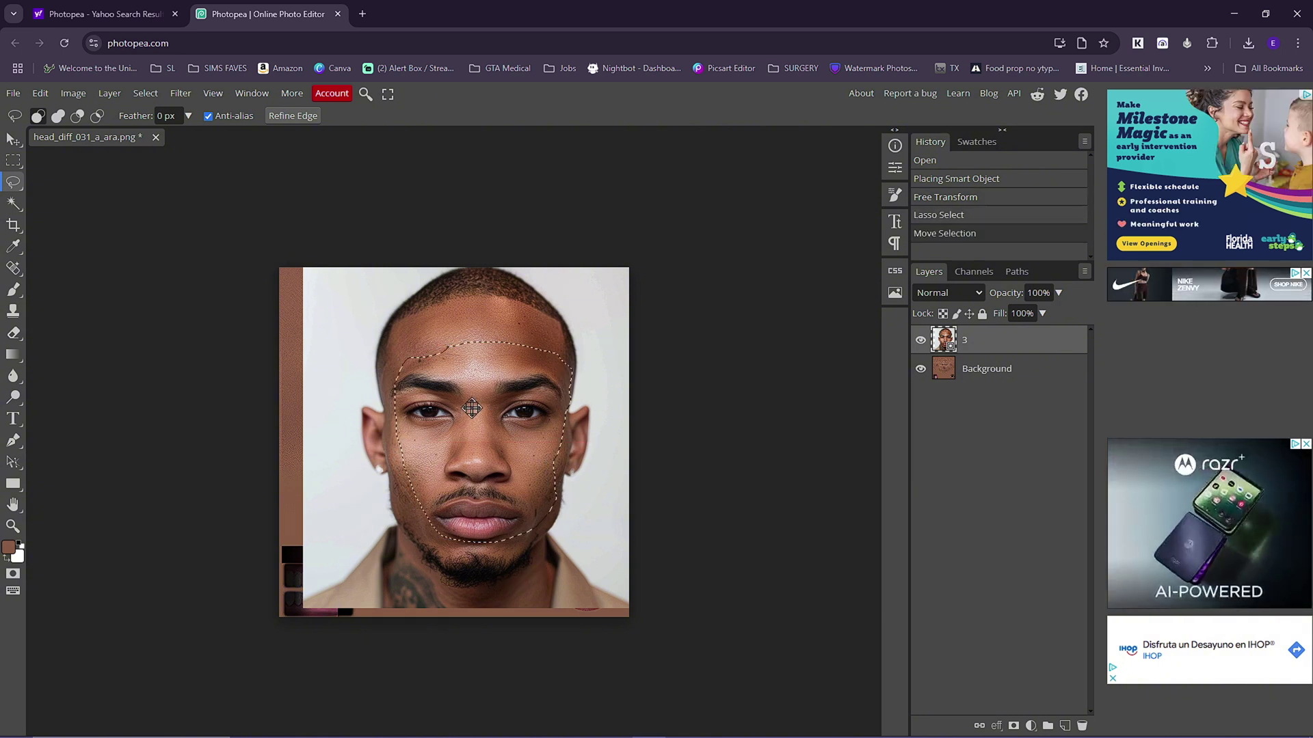
key(ctrl+z)
right_click(451, 397)
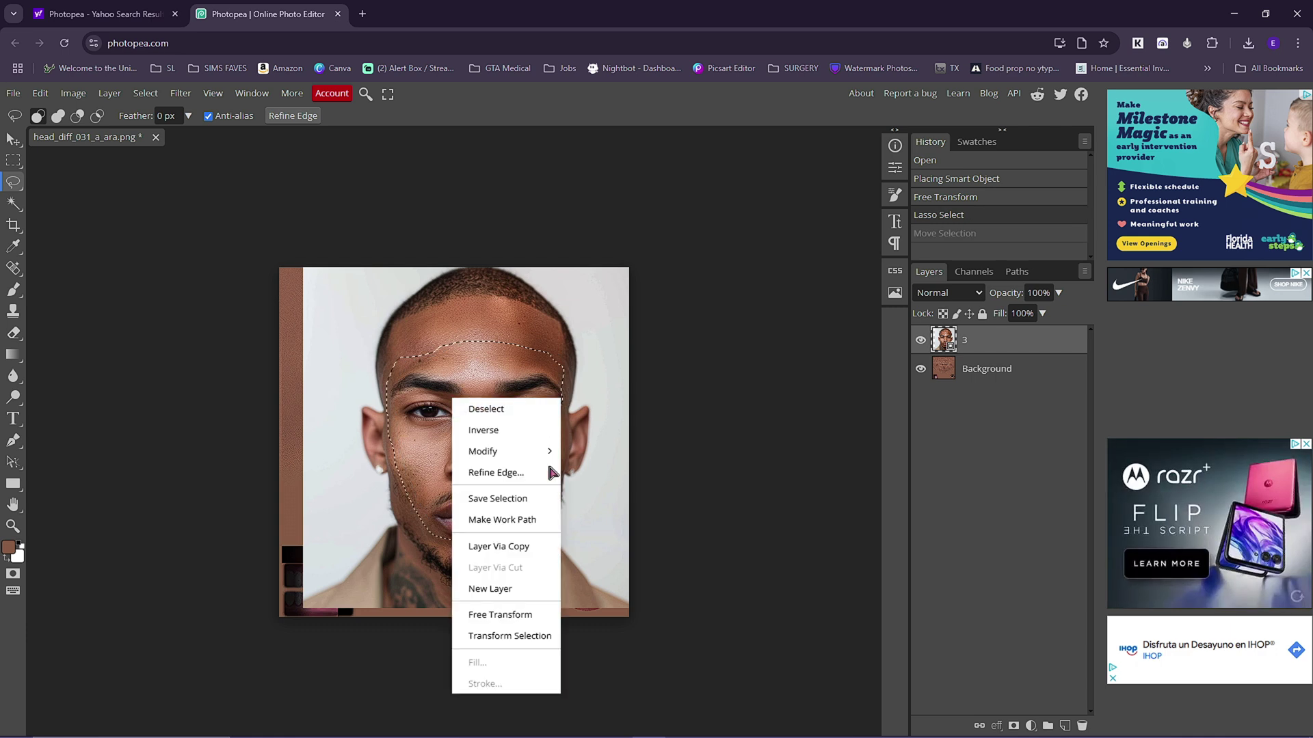
click(495, 550)
click(990, 370)
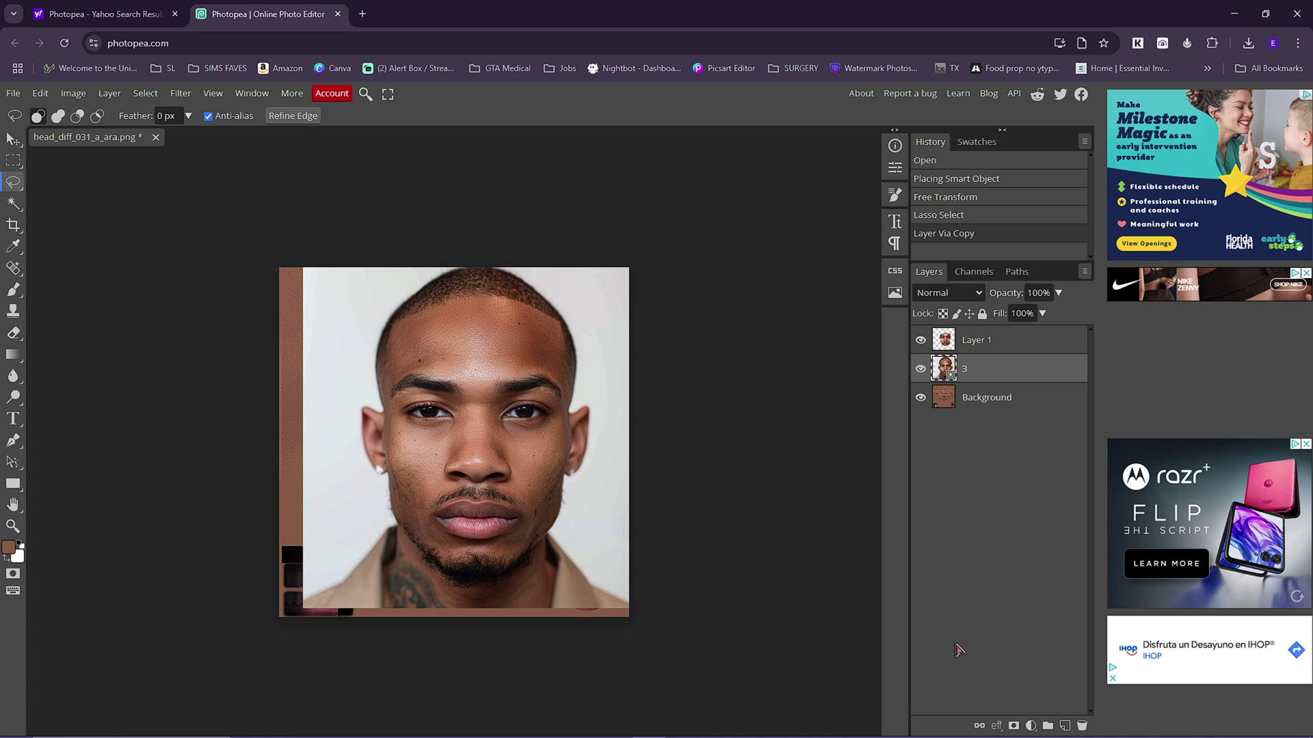
click(1081, 726)
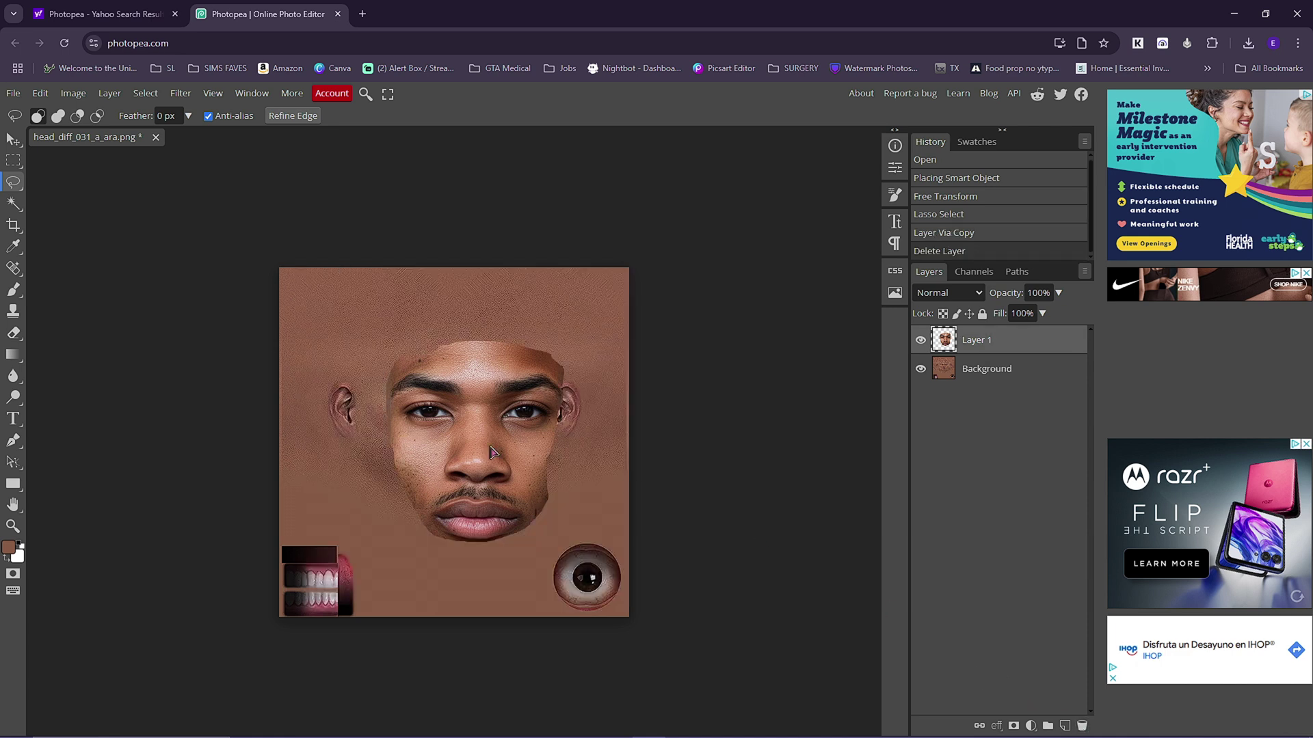
Move the cut-out face up between the texture's ears
mouse_move(444, 472)
mouse_down()
mouse_move(495, 452)
mouse_move(405, 432)
mouse_move(480, 427)
mouse_up()
key(ctrl+z)
click(13, 138)
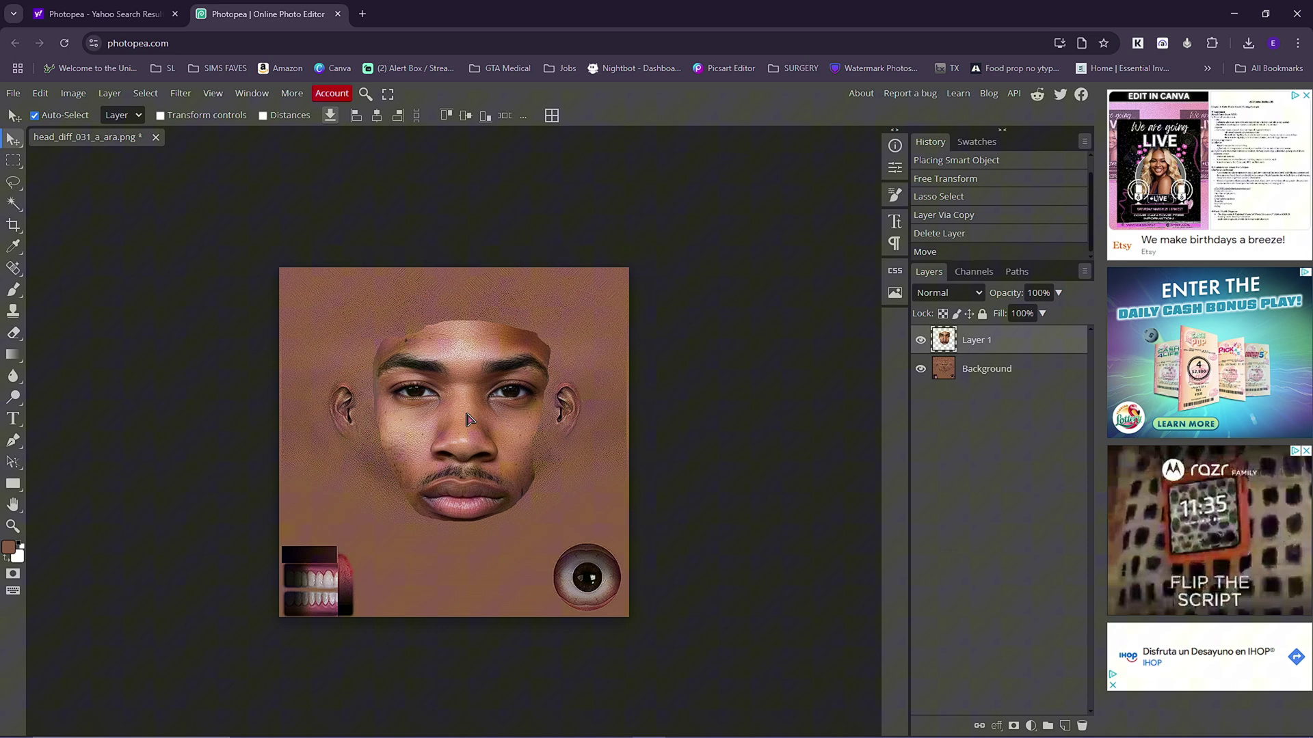
Erase both eyeballs from the cut-out face at 100% opacity so the texture underneath shows through
key(ctrl+plus)
key(ctrl+plus)
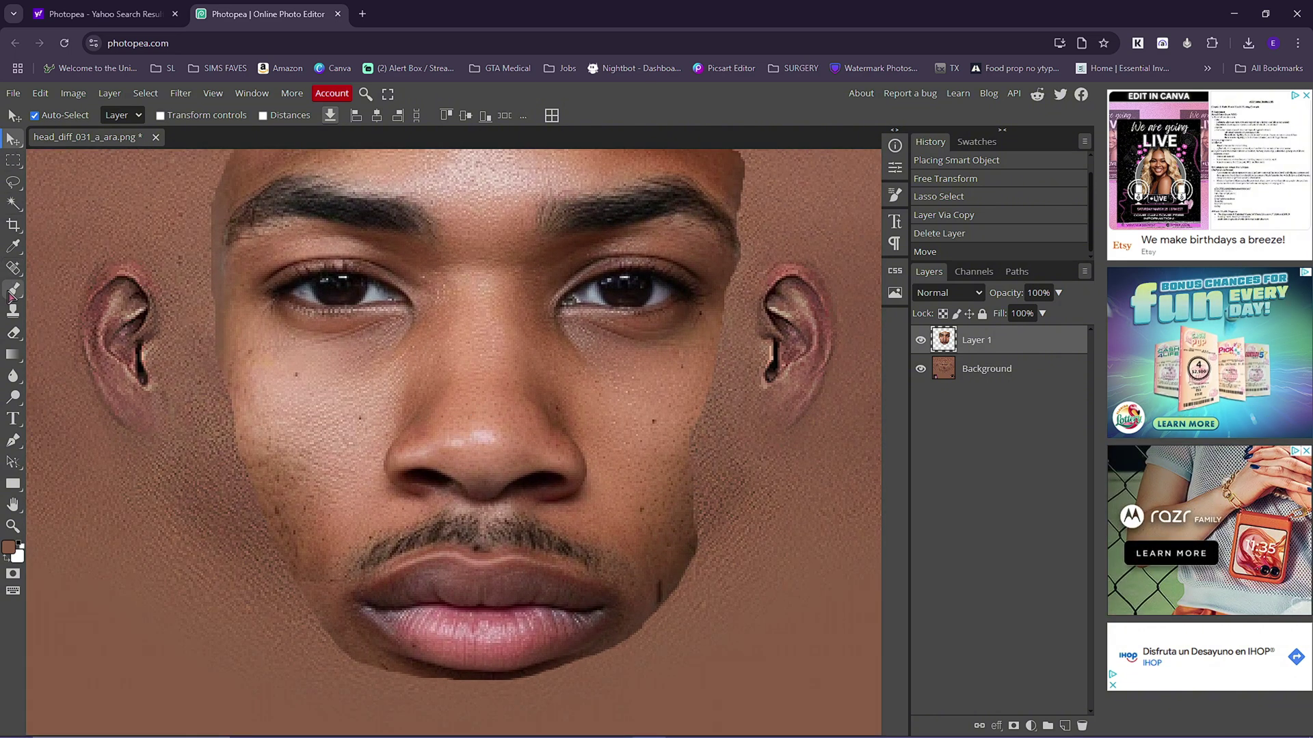
click(16, 333)
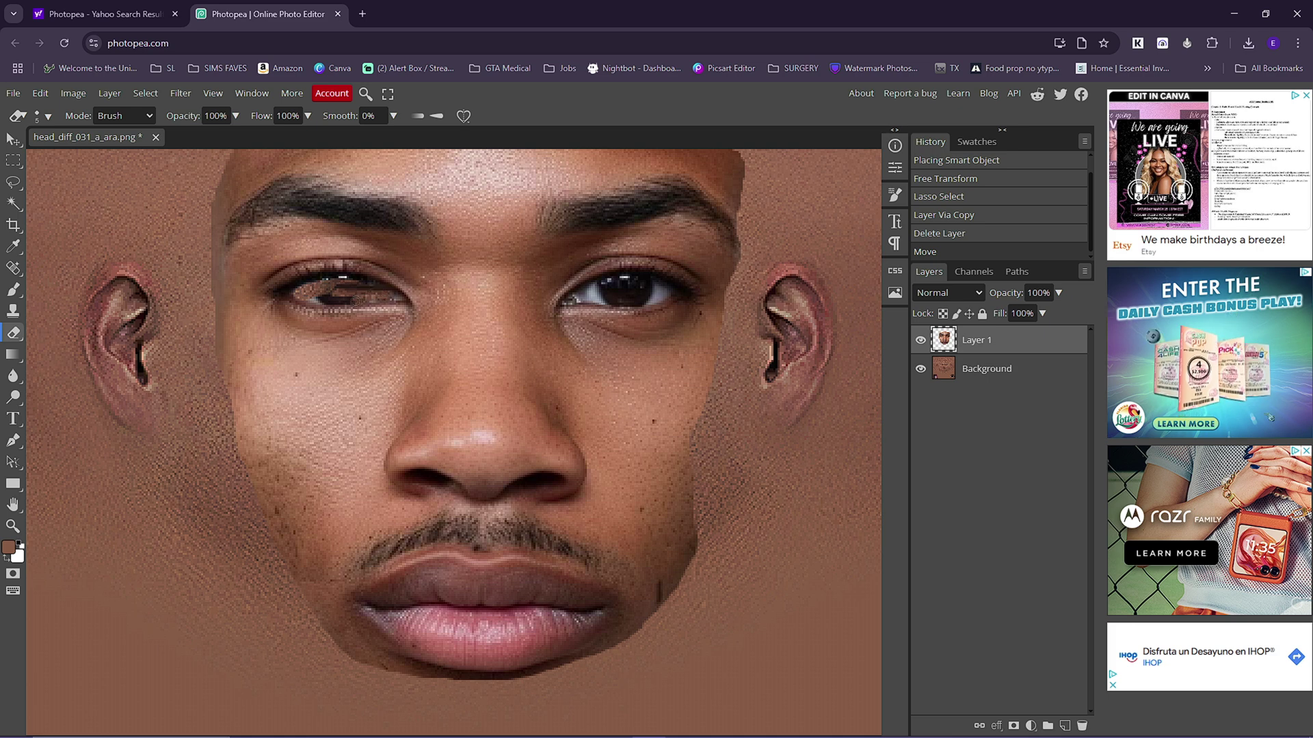
mouse_move(355, 301)
mouse_down()
mouse_move(307, 299)
mouse_move(384, 298)
mouse_up()
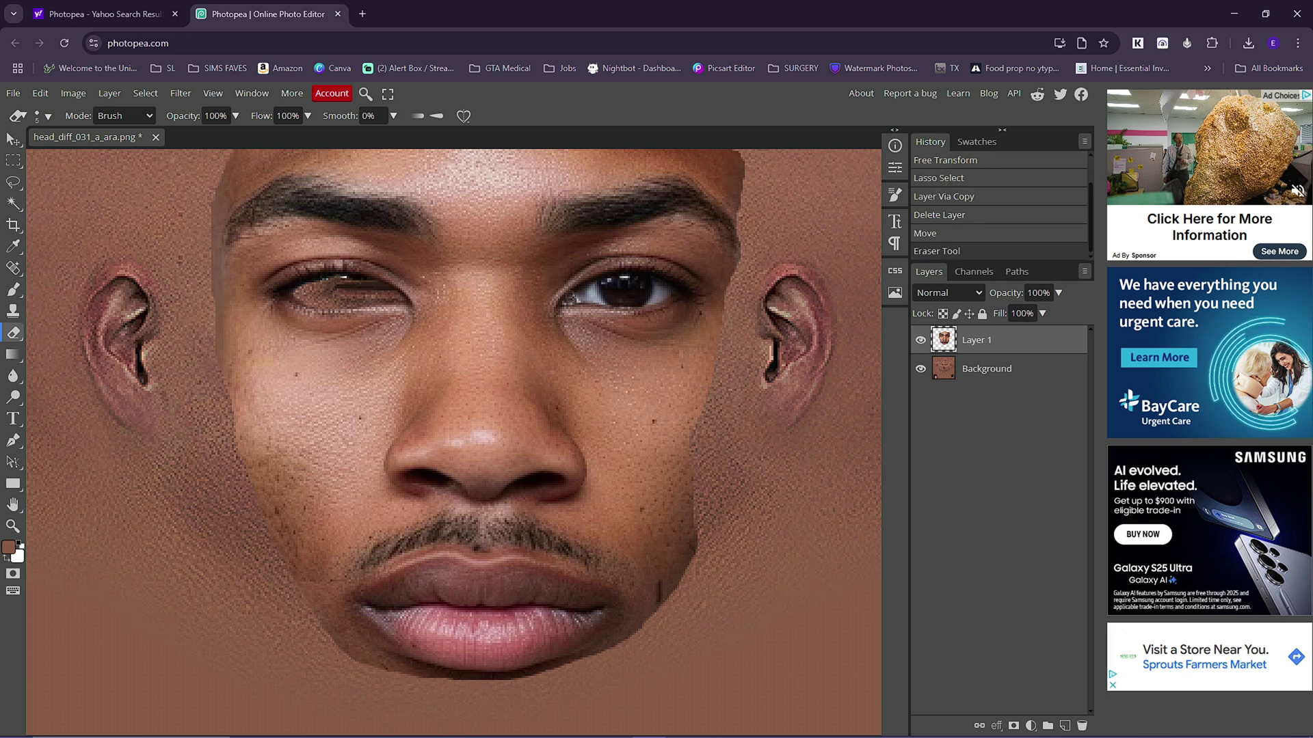
mouse_move(570, 298)
mouse_down()
mouse_move(660, 292)
mouse_move(595, 291)
mouse_move(651, 291)
mouse_up()
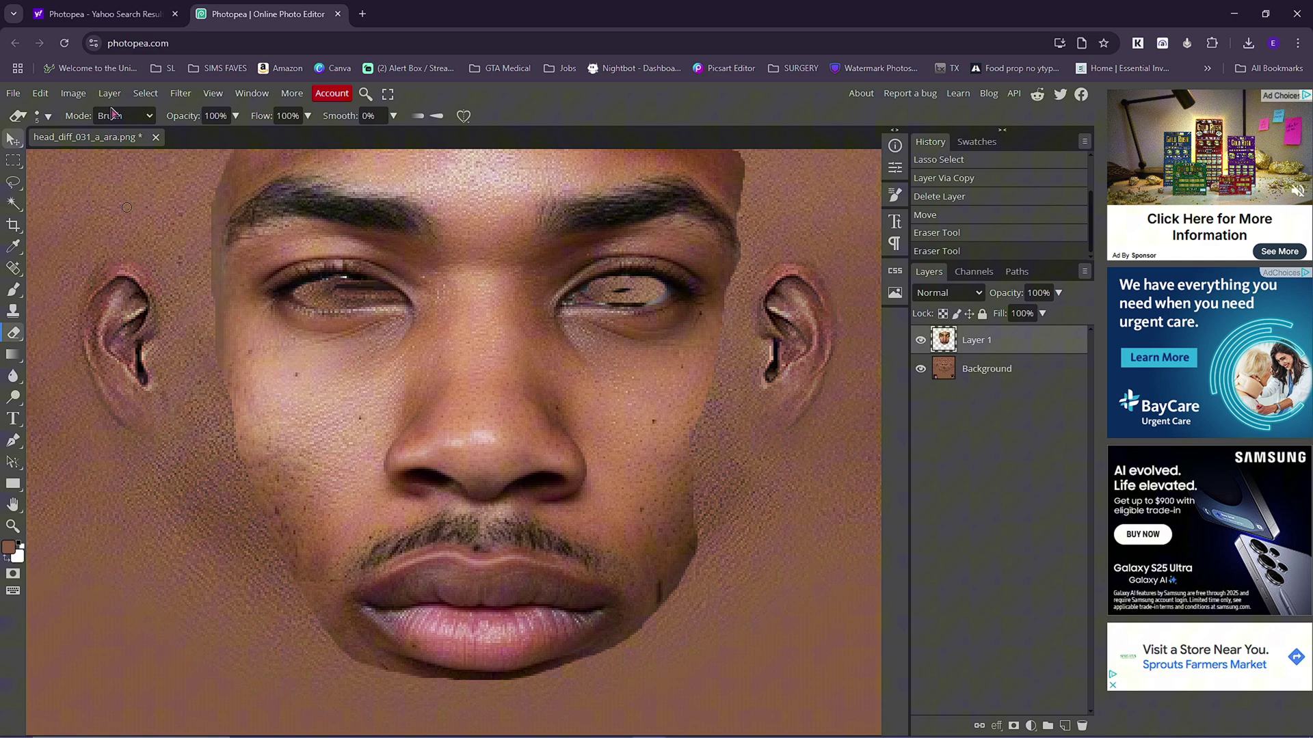
Reposition the face layer, scale it to about 75% and rotate it by about -3.7°
click(13, 138)
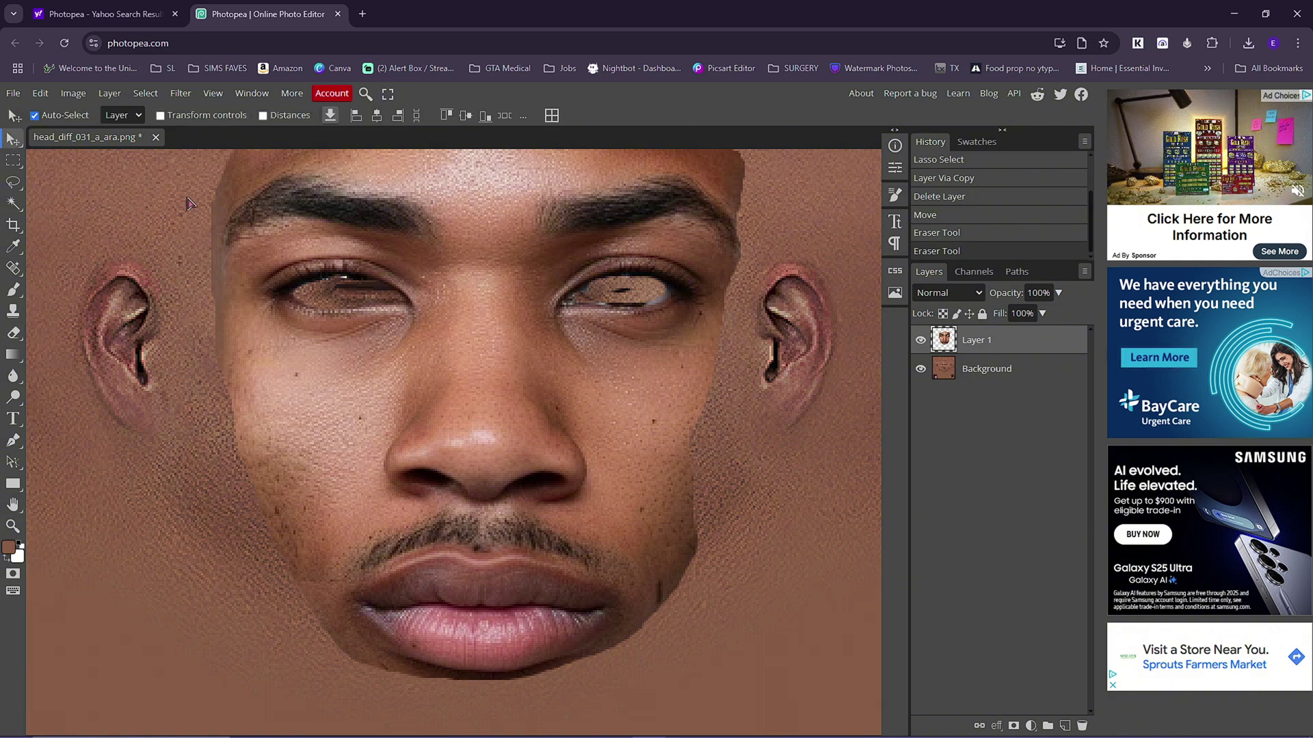
key(ctrl+1)
drag(478, 361, 460, 392)
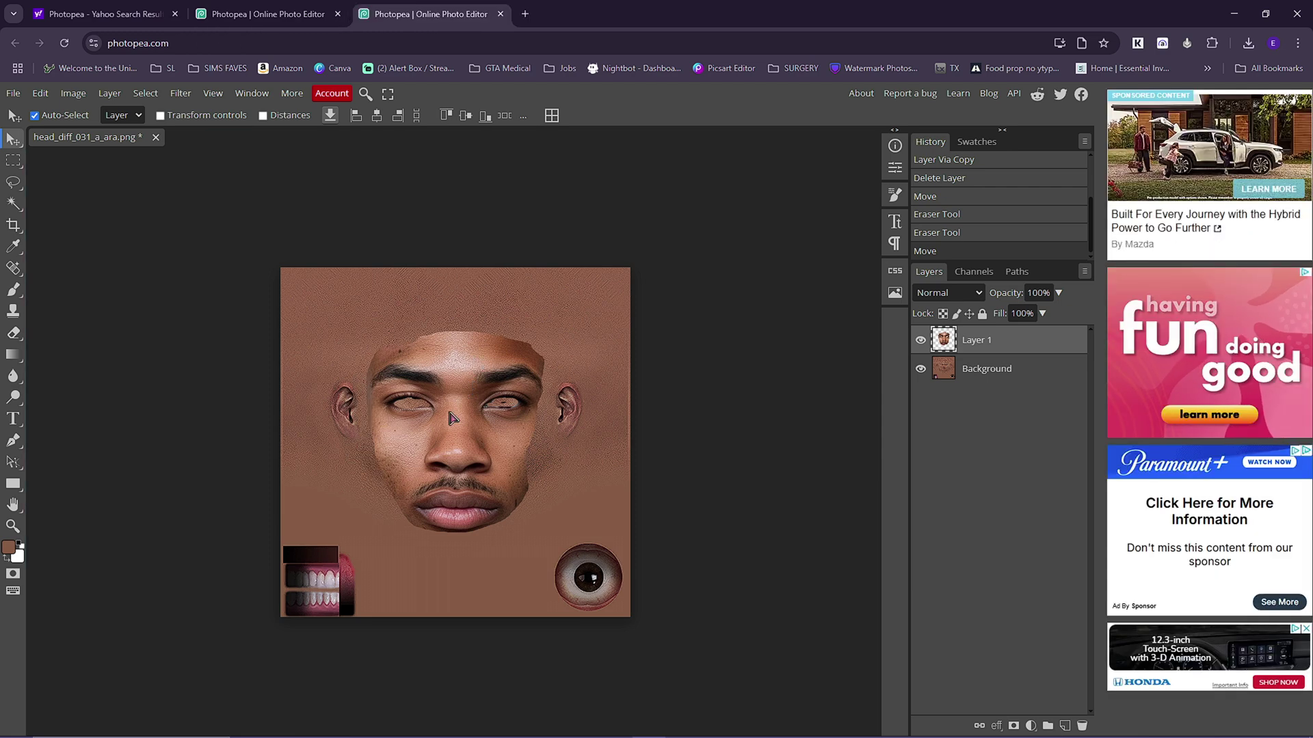
key(ctrl+alt+t)
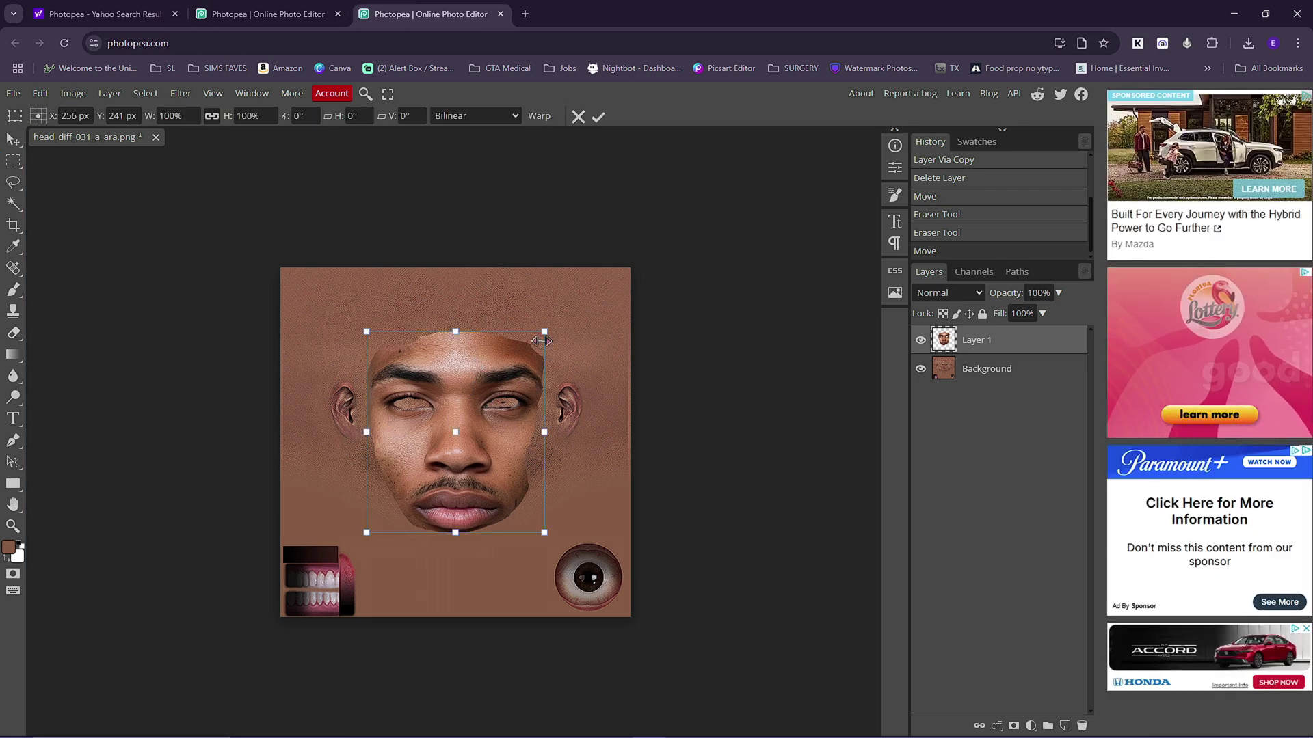
drag(545, 332, 481, 408)
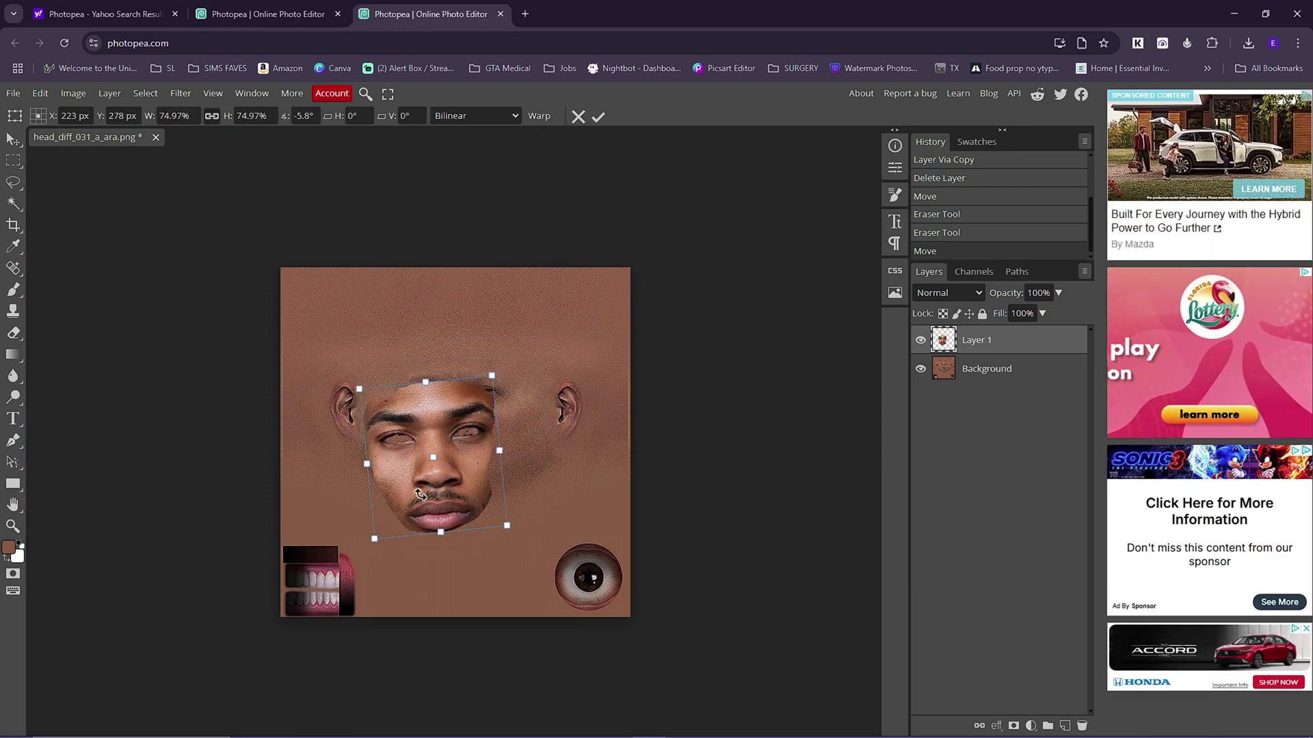
Lower the face layer's opacity to 56% and align it over the texture's eyes, nose and mouth
click(1058, 294)
drag(1057, 313, 1028, 315)
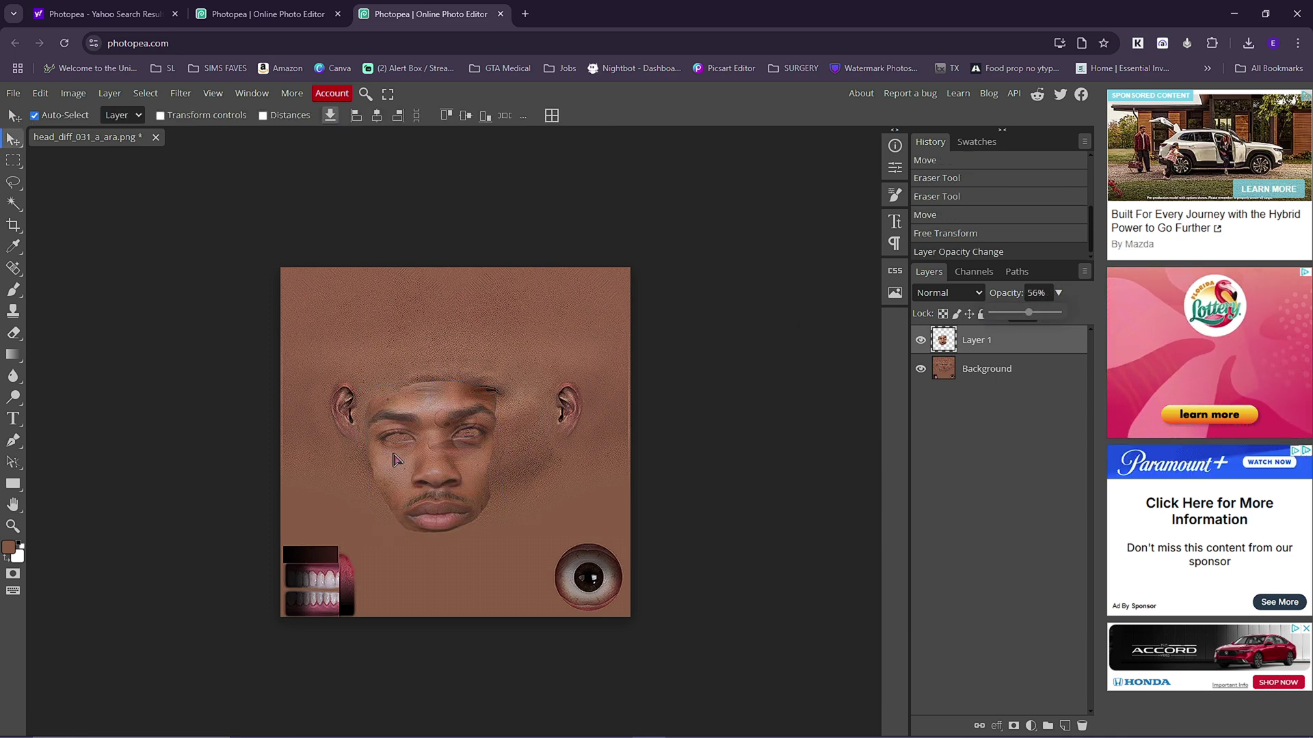
drag(394, 457, 418, 409)
drag(530, 407, 458, 412)
key(ctrl+z)
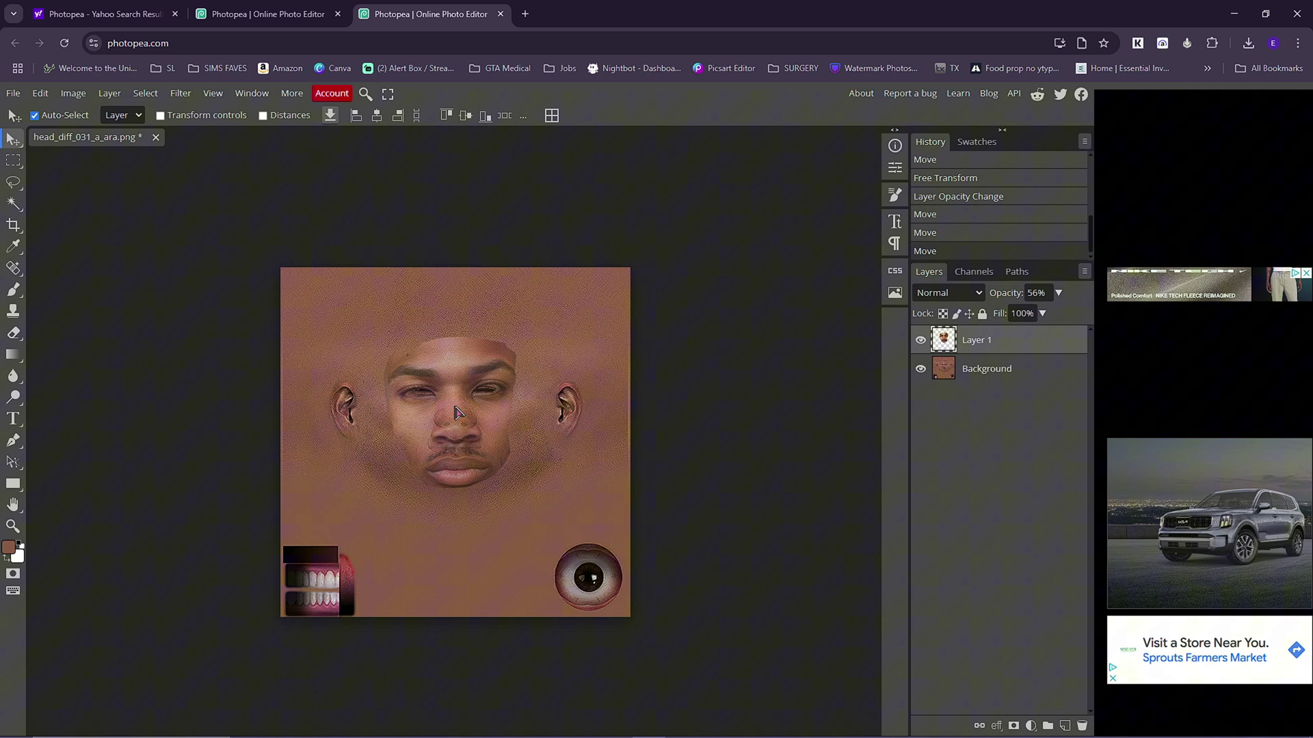
Rotate the face layer by about 3.7°, nudge it to about X 251 px, Y 218 px, and set its opacity to 100%
key(ctrl+t)
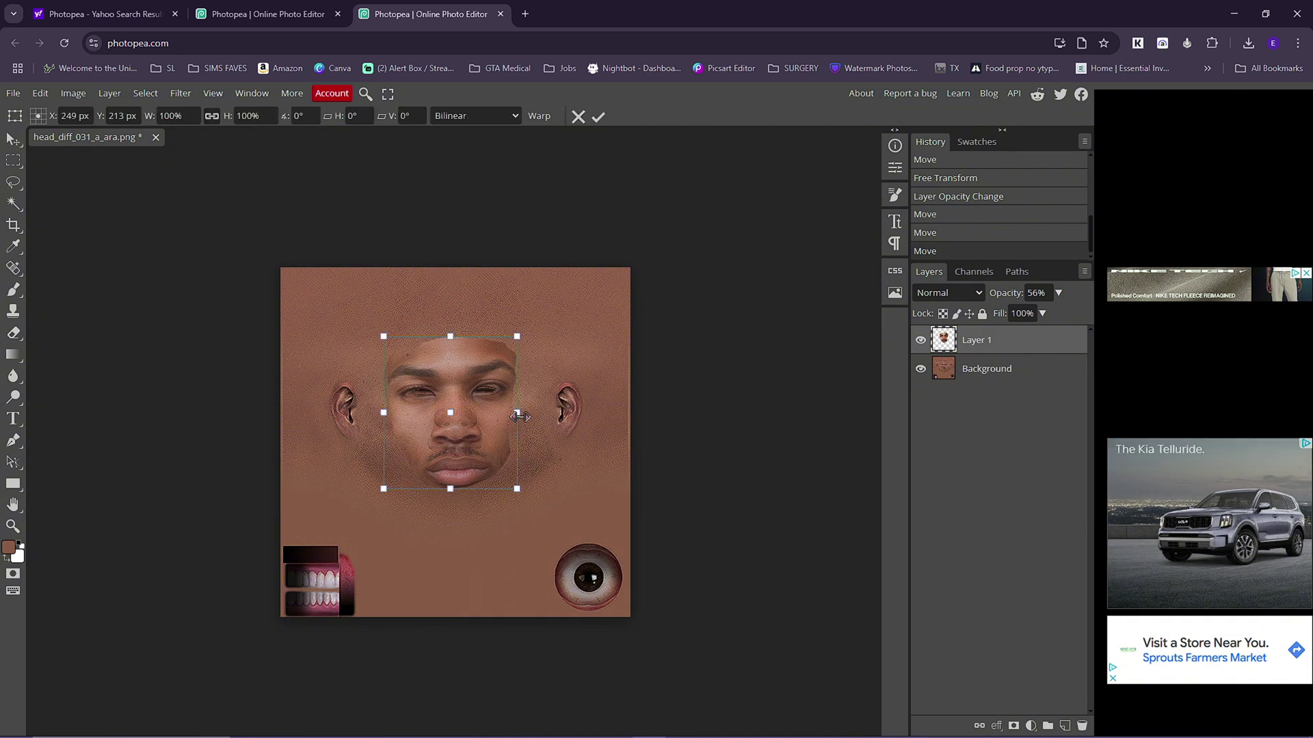
drag(450, 498, 449, 497)
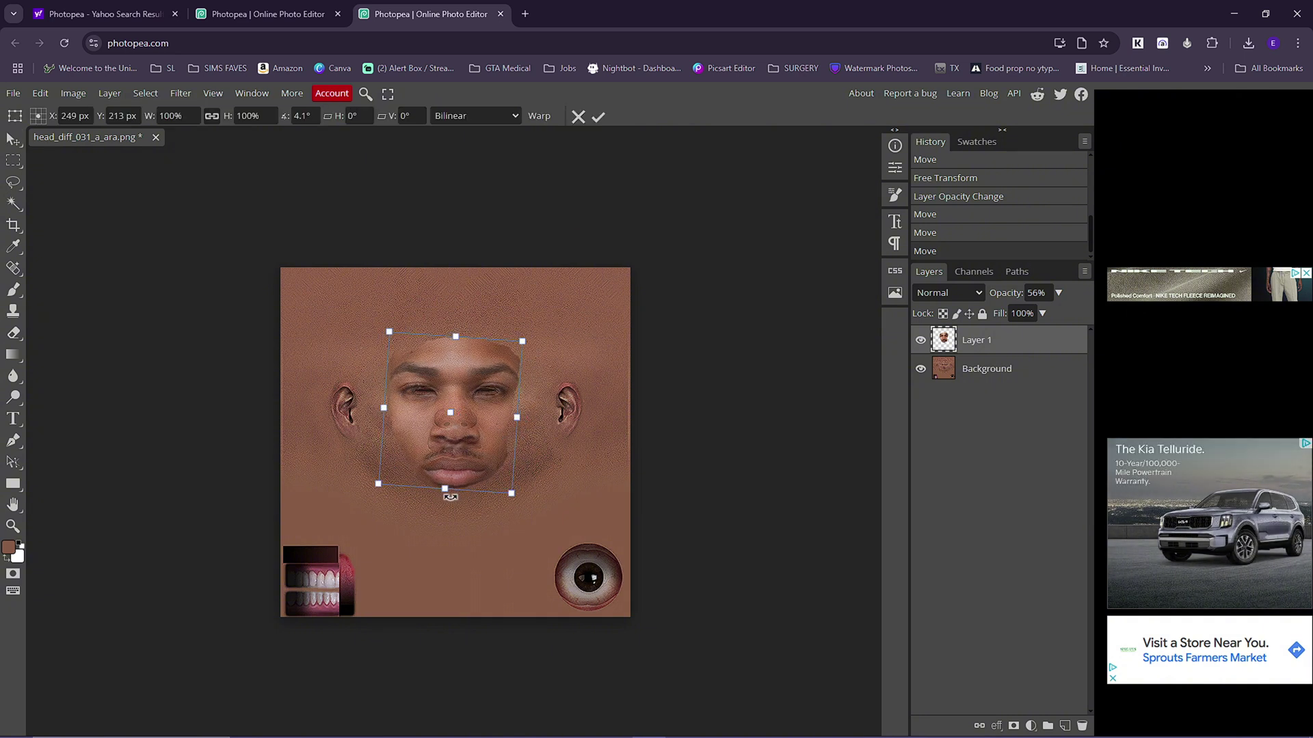
mouse_move(470, 441)
mouse_down()
mouse_move(474, 423)
mouse_move(472, 444)
mouse_up()
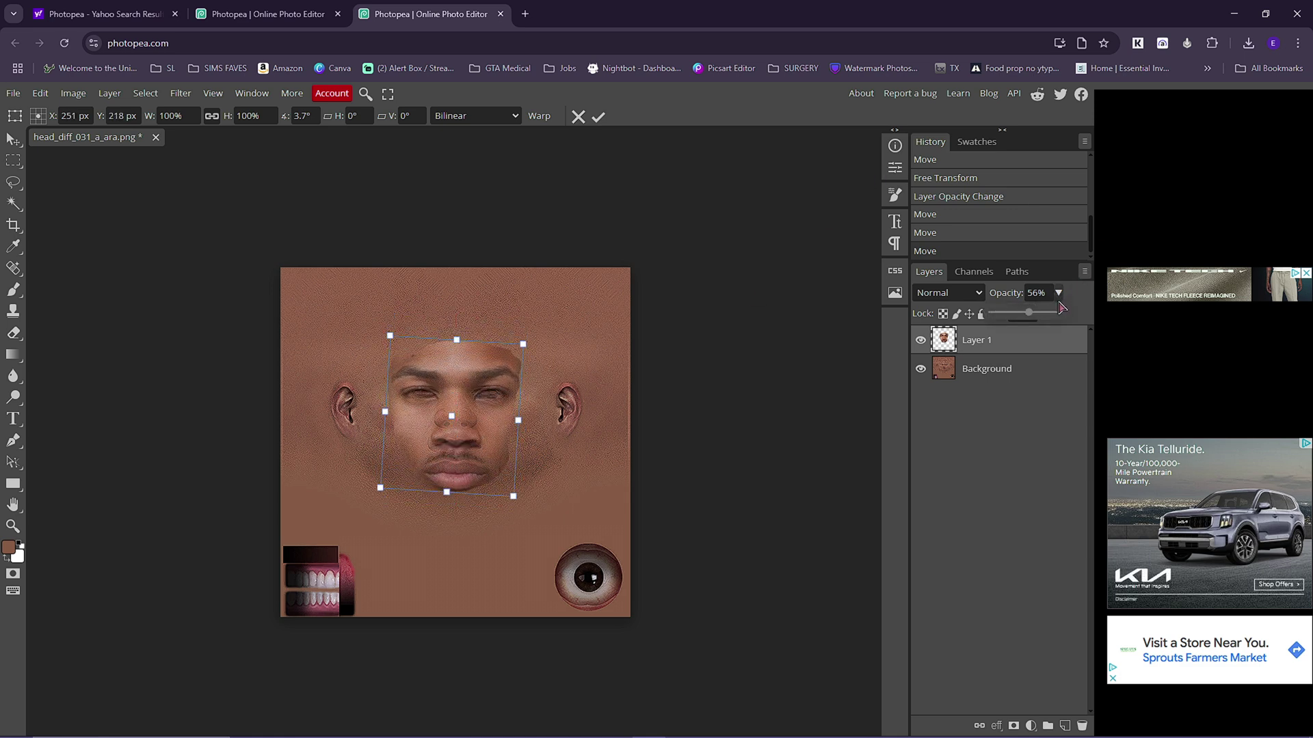
drag(1031, 313, 1062, 313)
Export the composited head texture as a 512 × 512 px DDS file with 8x | BC1 compression and mipmaps
click(14, 93)
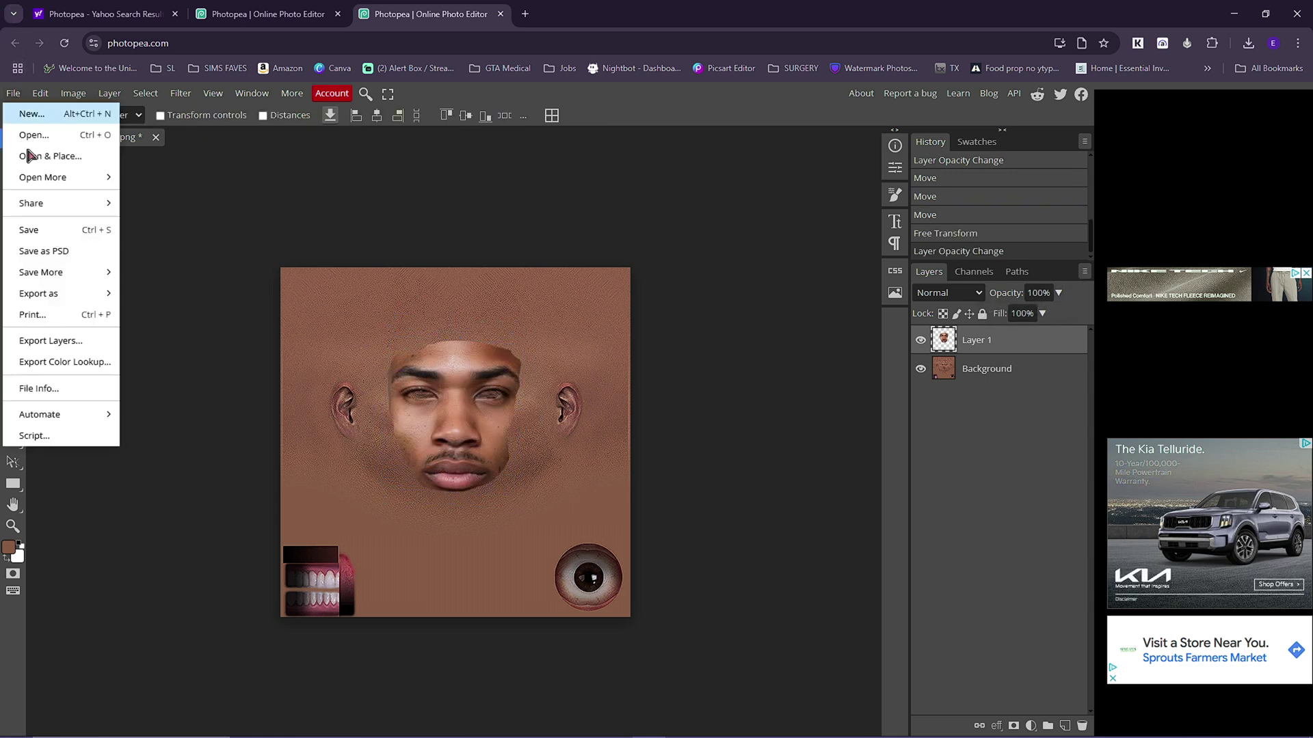
mouse_move(56, 301)
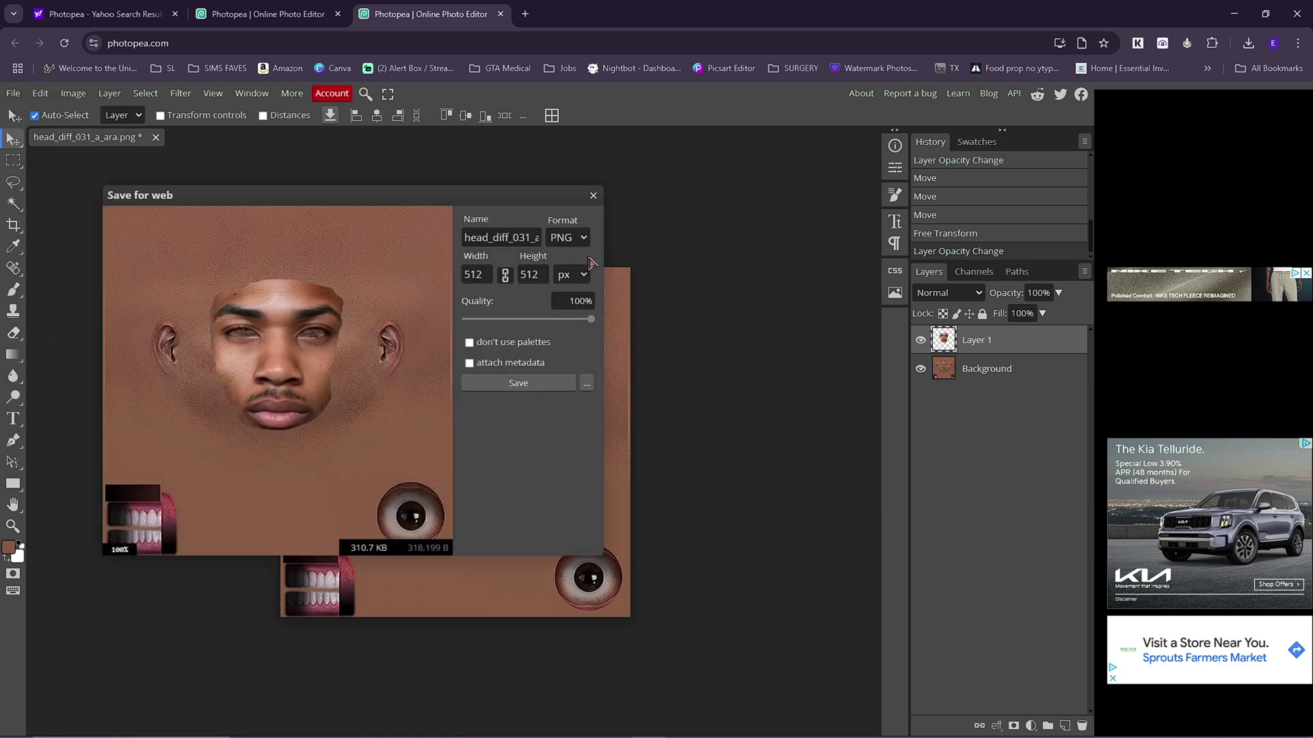
click(582, 238)
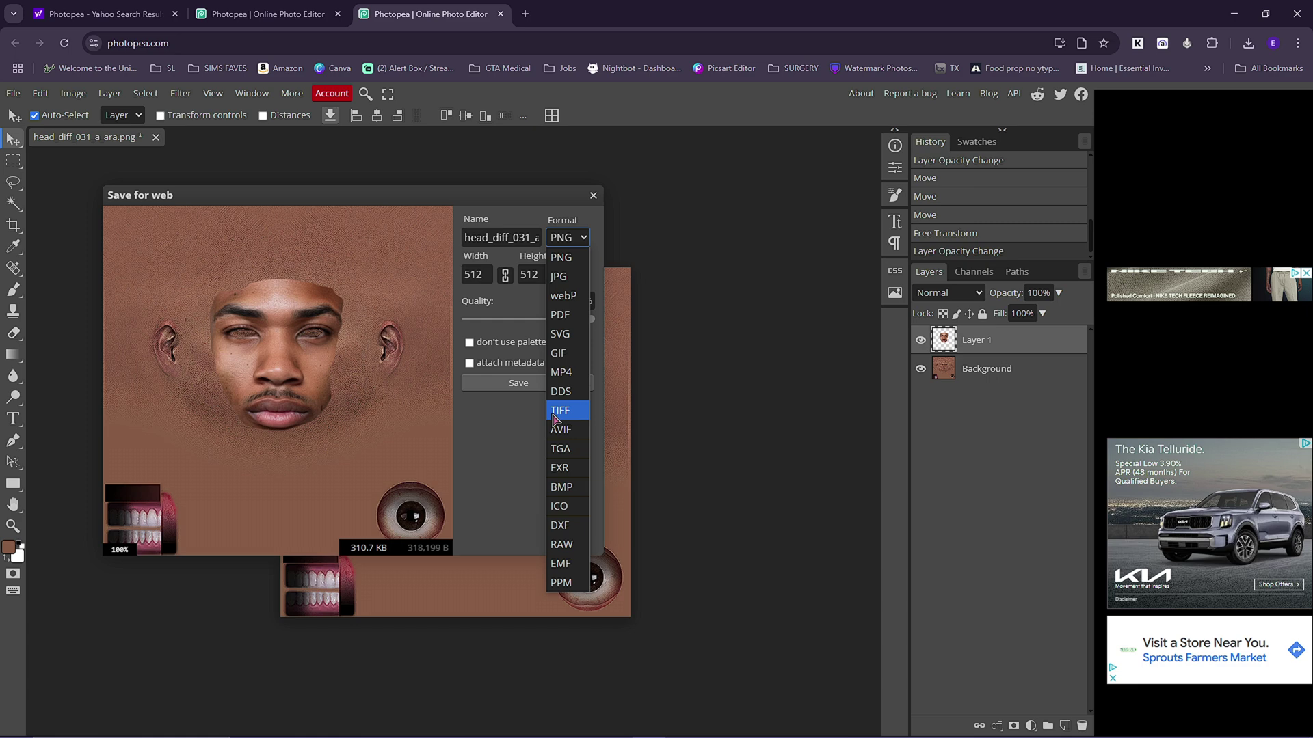
click(561, 391)
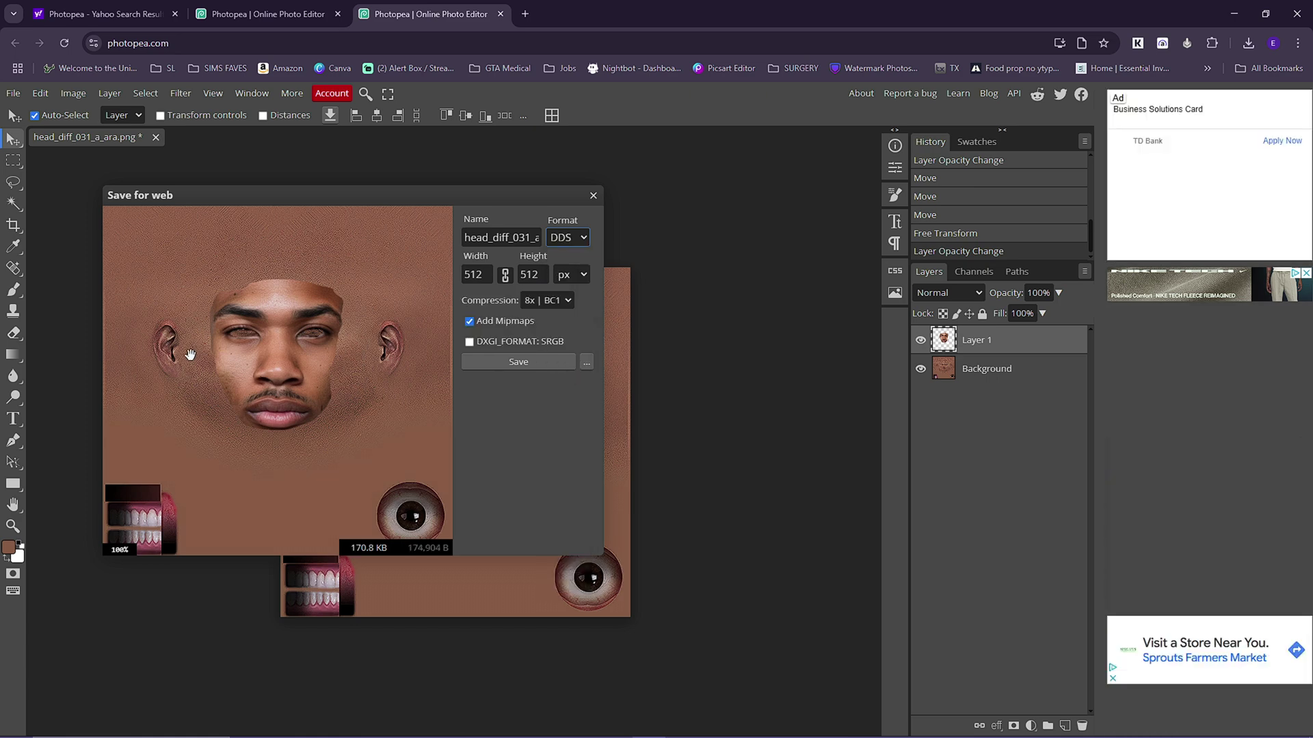
click(539, 370)
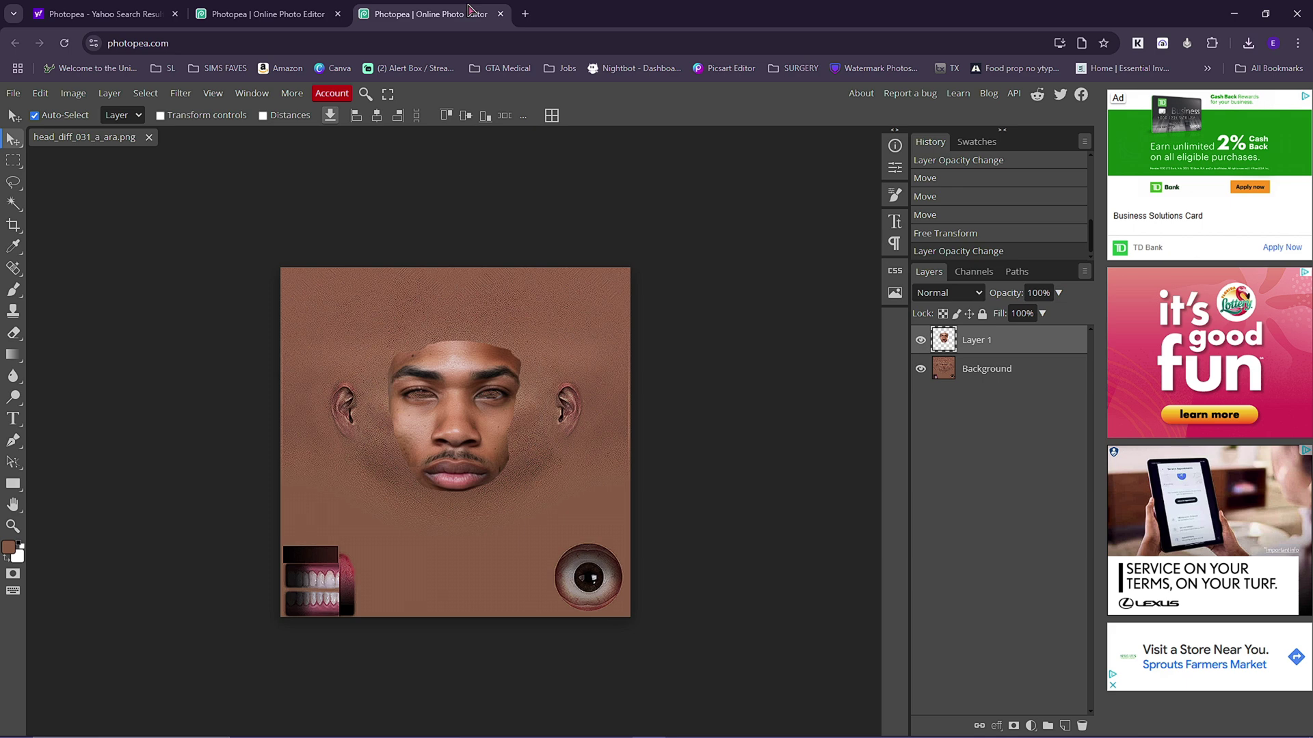
Move the head texture's browser tab out of the way, then switch to OpenIV and open GTA V's mods folder
drag(472, 10, 1312, 601)
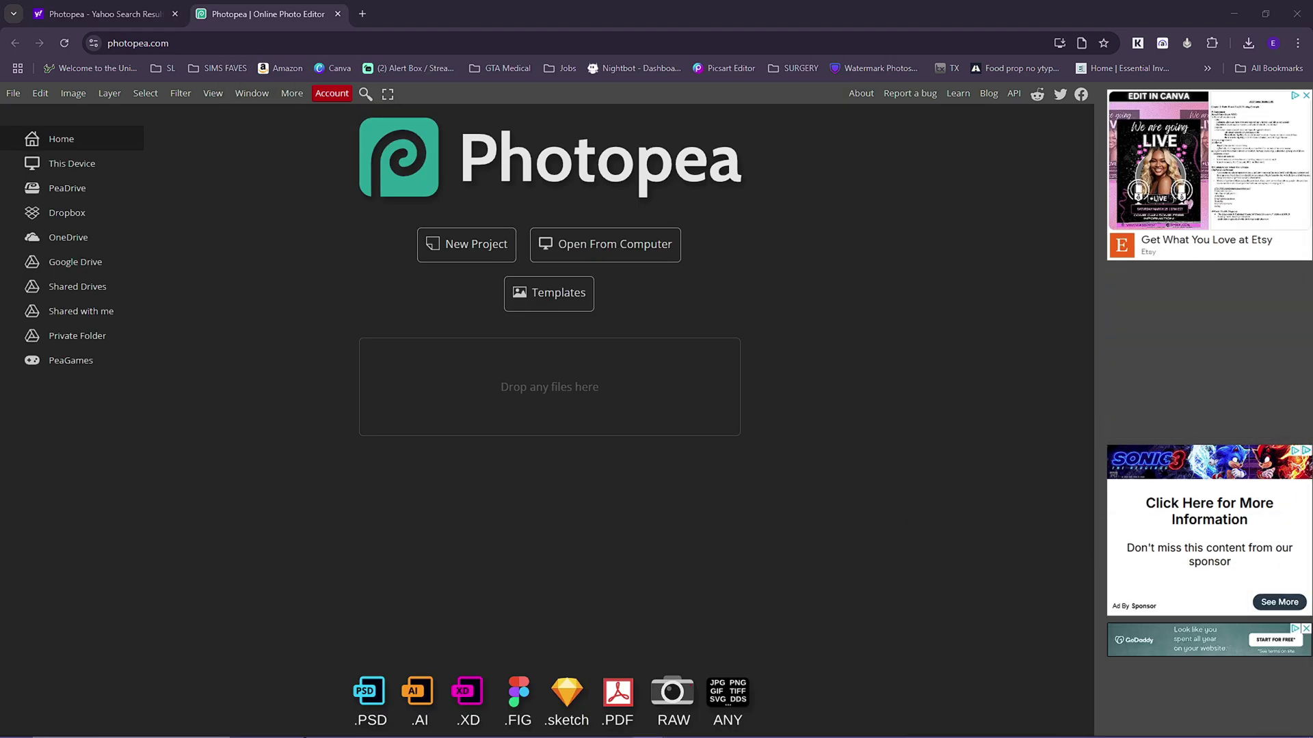
mouse_move(815, 726)
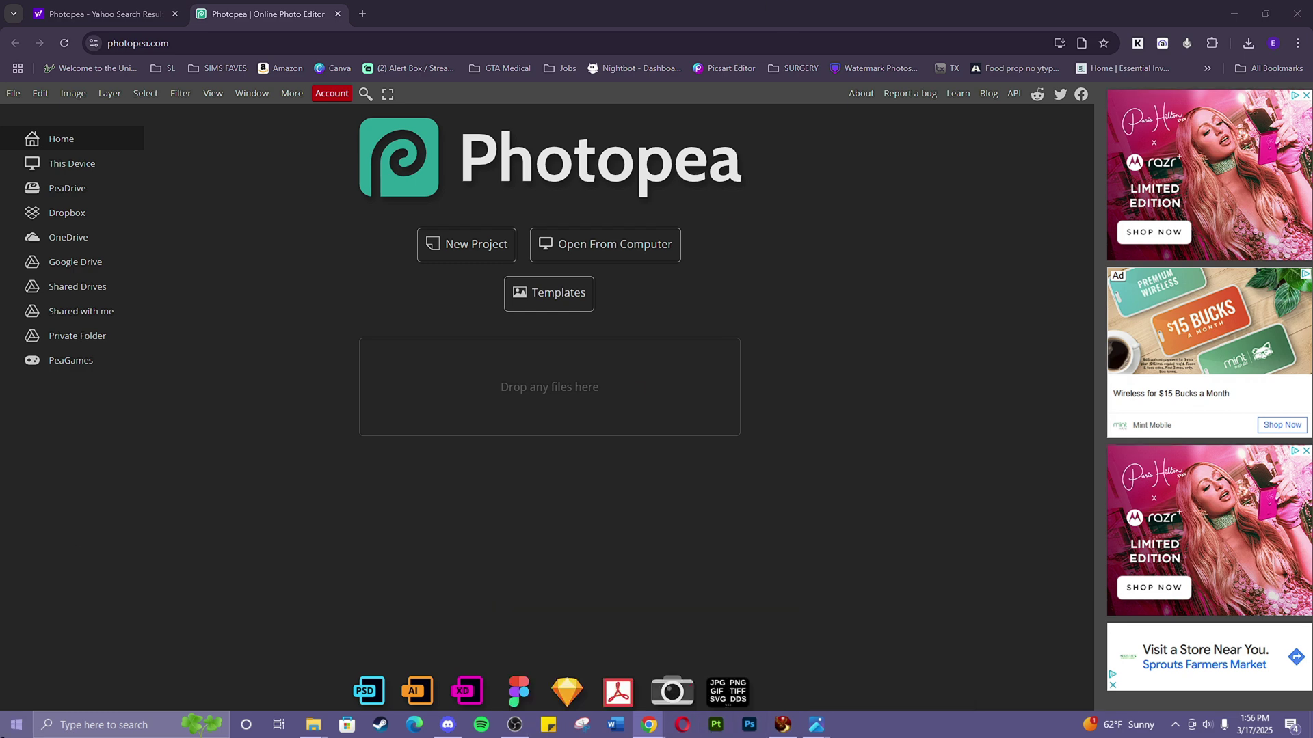
click(8, 723)
text(open)
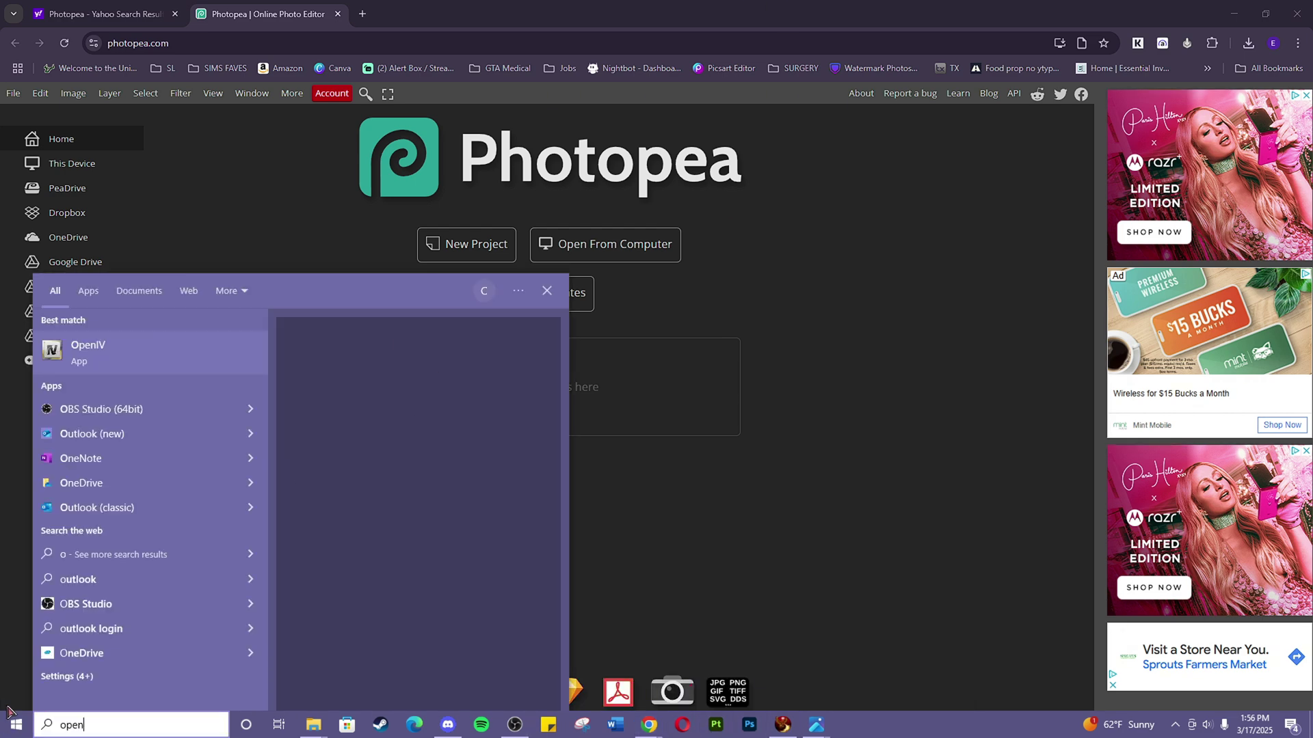
click(152, 356)
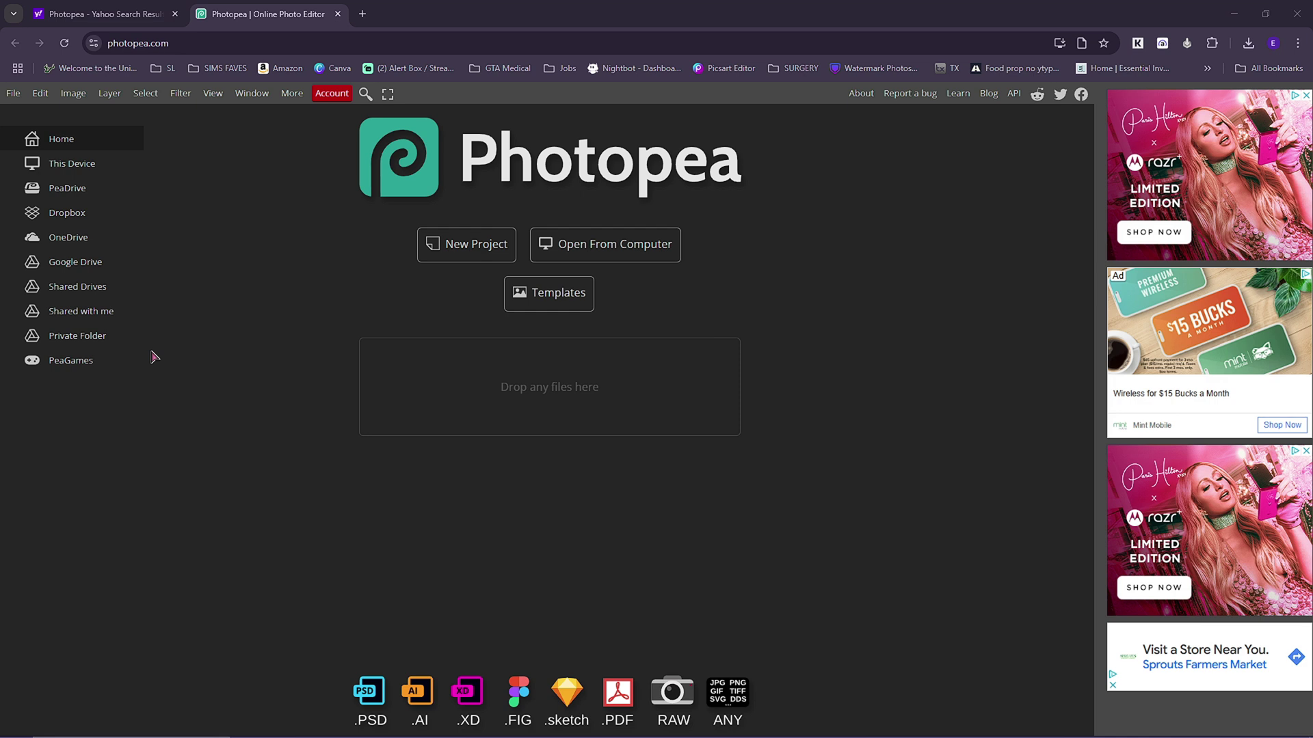
click(586, 383)
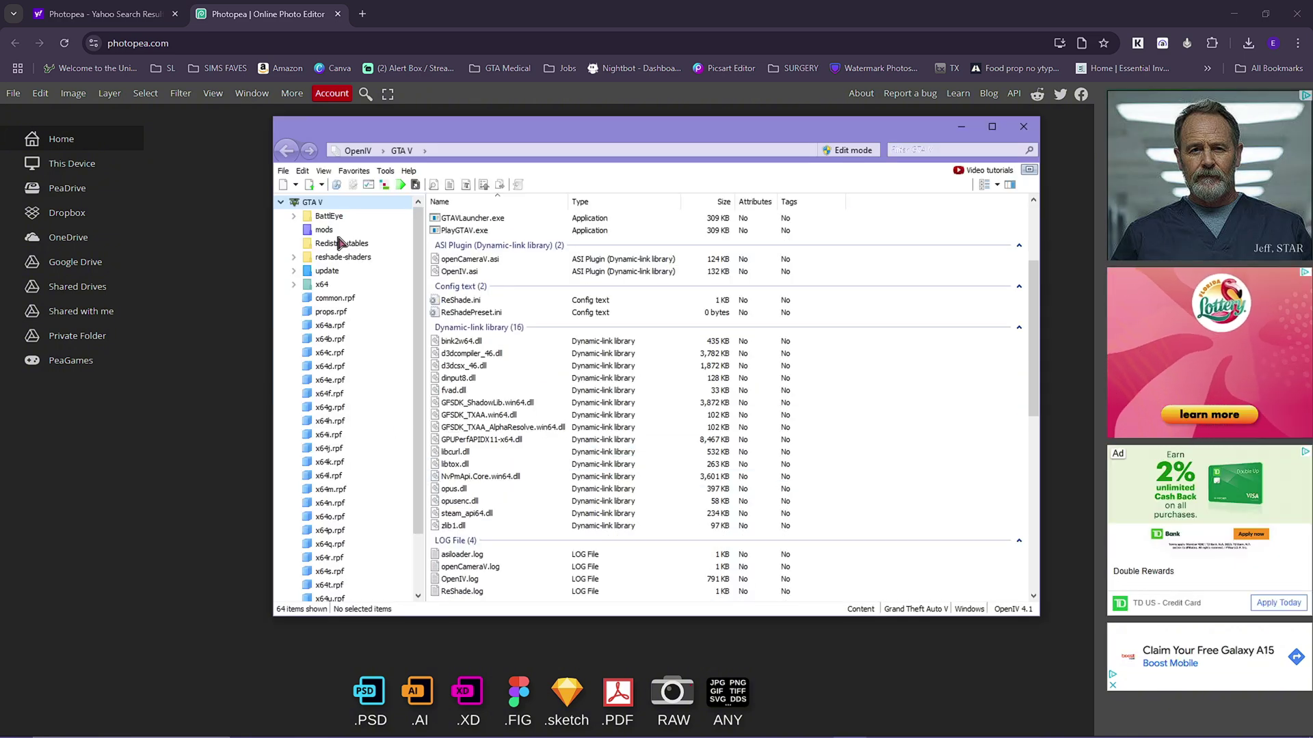
click(337, 233)
scroll(526, 444, down, 5)
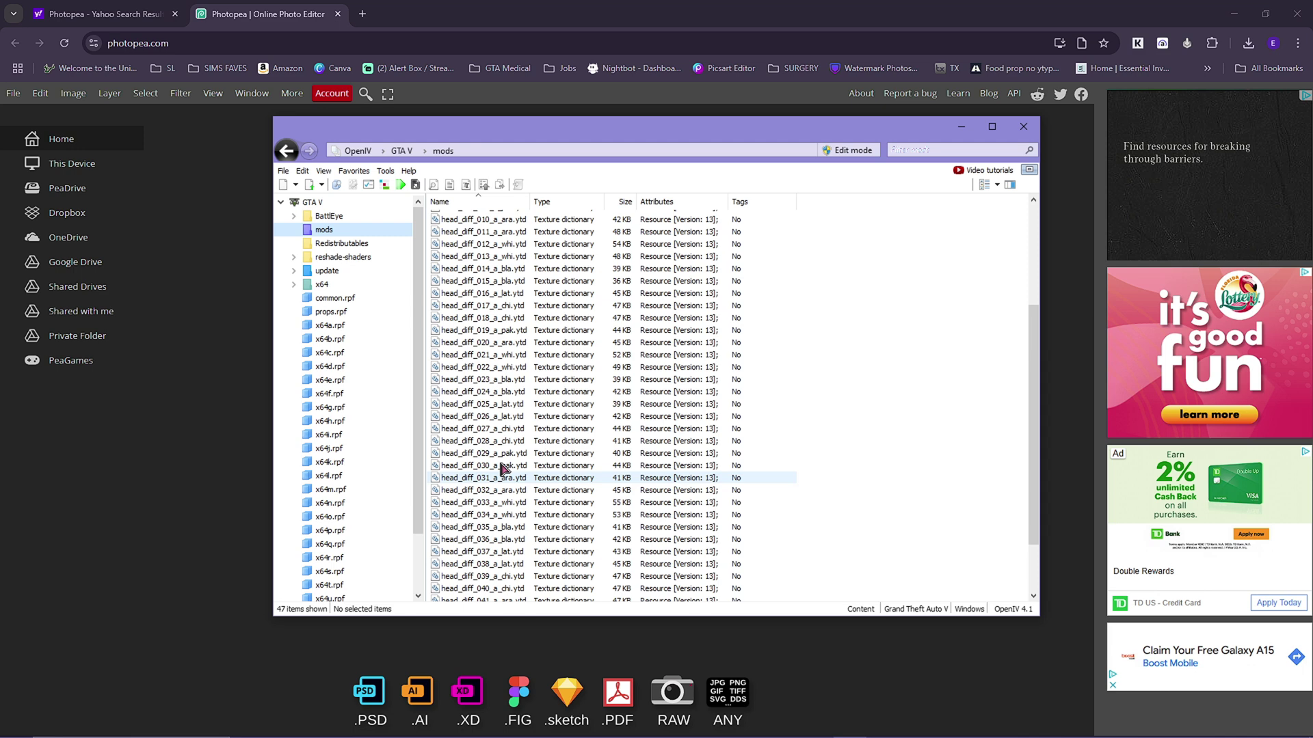
scroll(502, 469, up, 5)
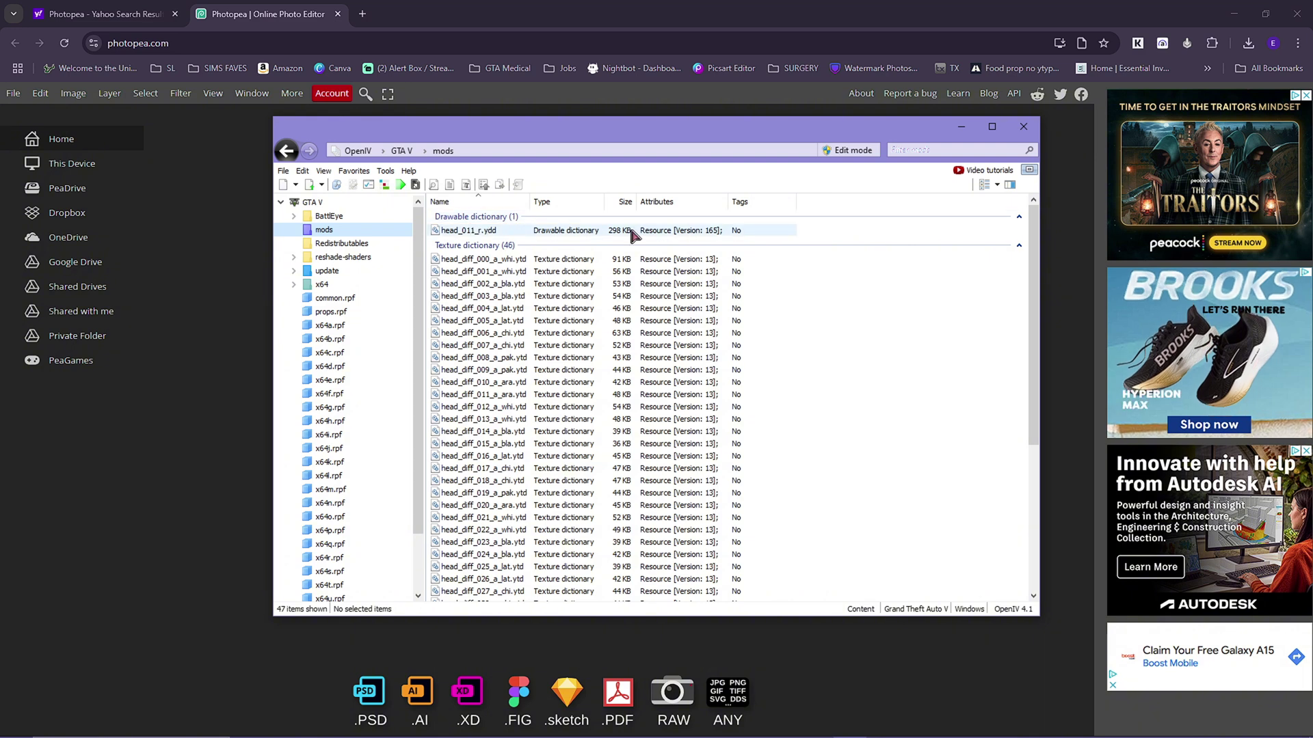
Preview the head_011_r.ydd model from several angles in the model viewer and close it
click(505, 233)
double_click(504, 235)
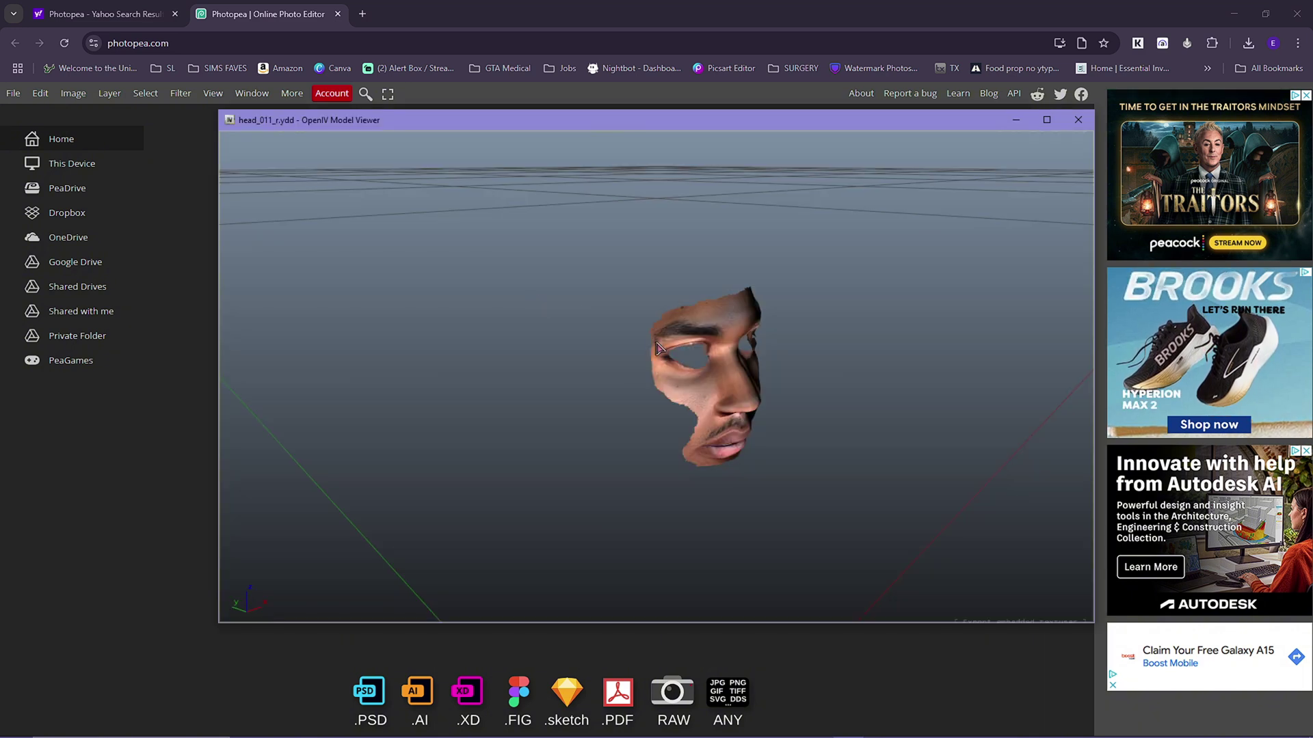
drag(556, 296, 489, 233)
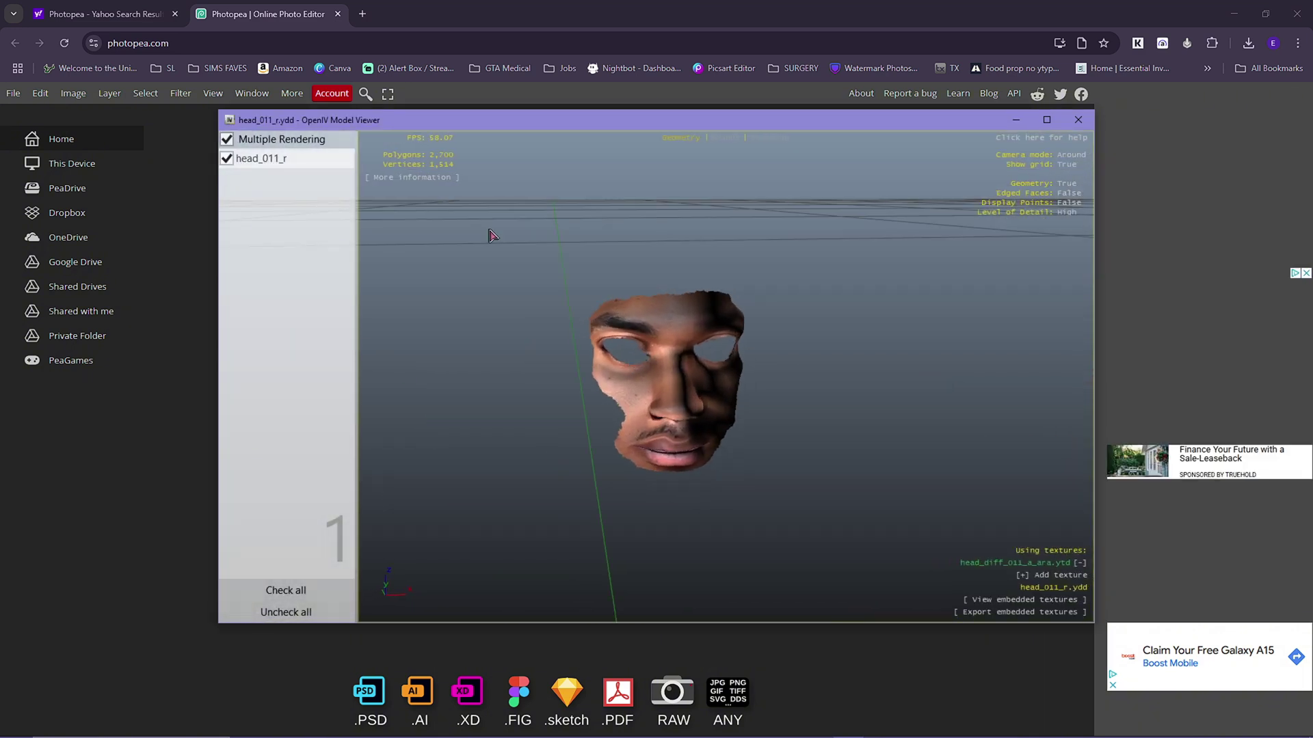
click(1078, 119)
Examine the texture stored in head_diff_011_a_ara.ytd and its export dialog, leaving both without exporting
scroll(506, 475, up, 2)
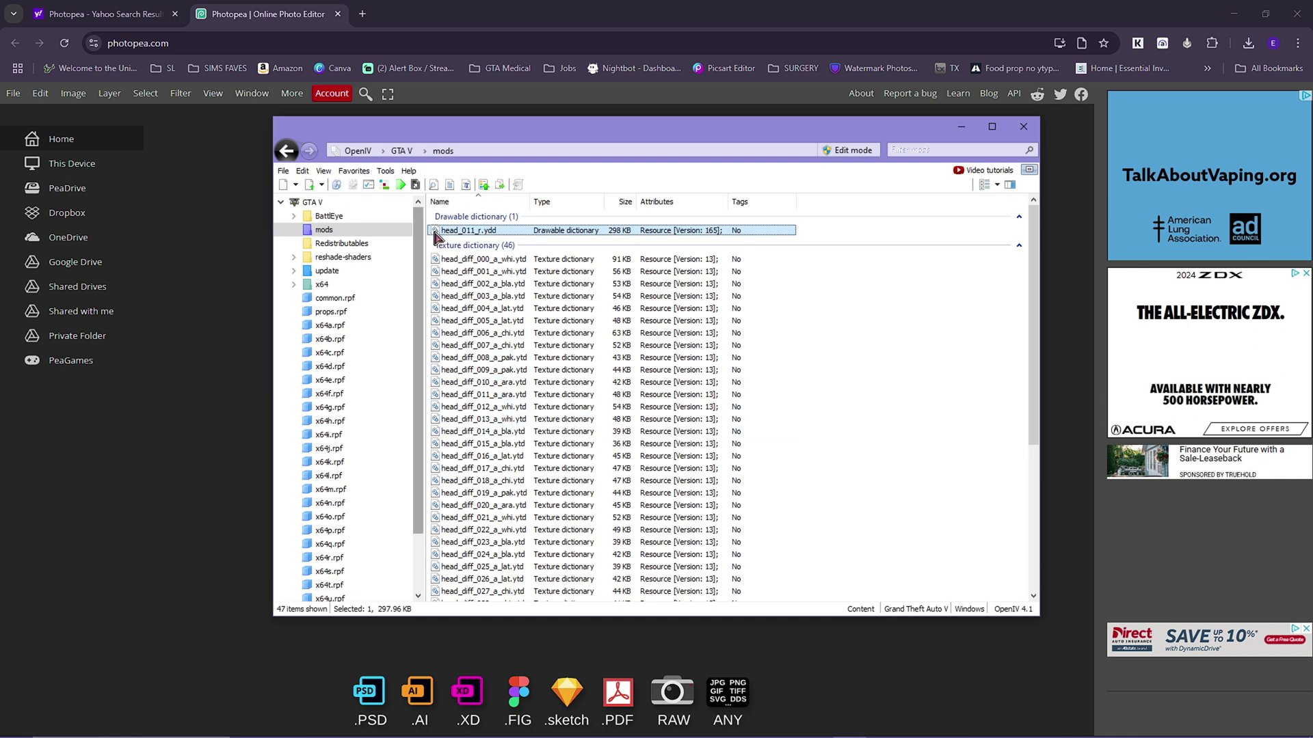
click(505, 391)
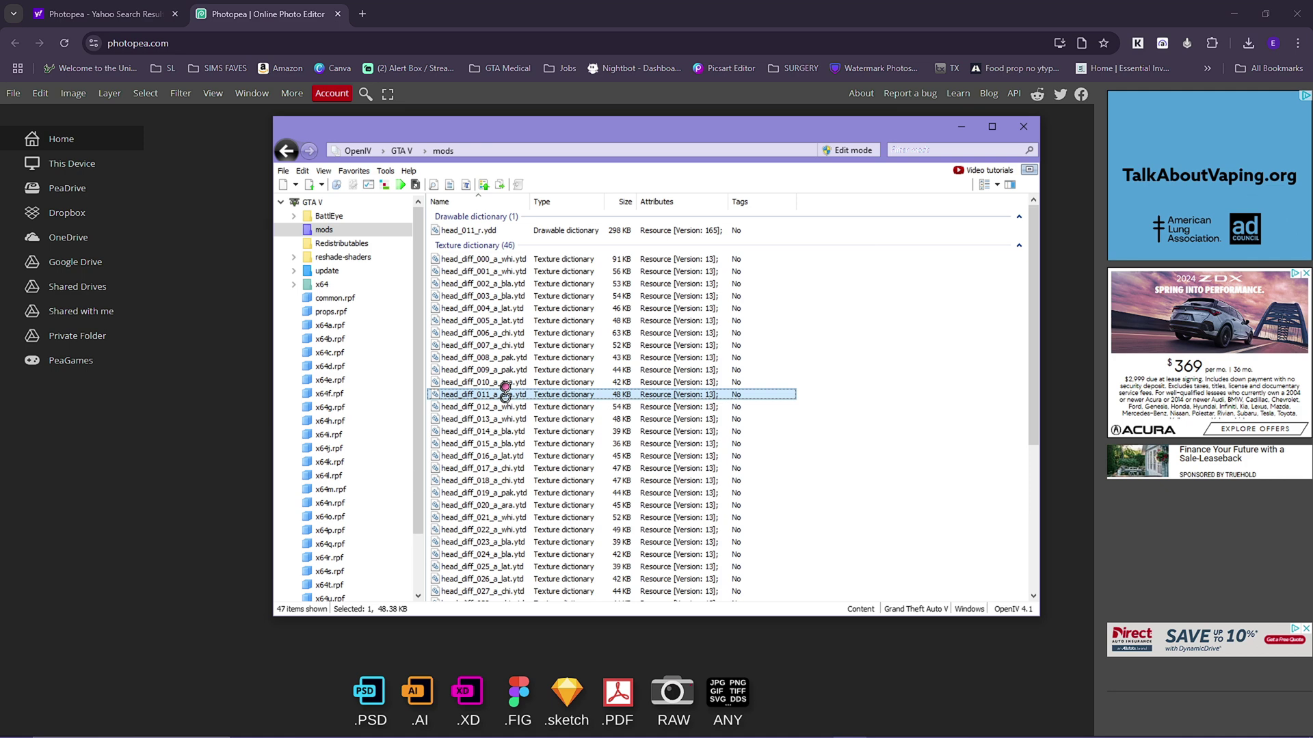
double_click(505, 394)
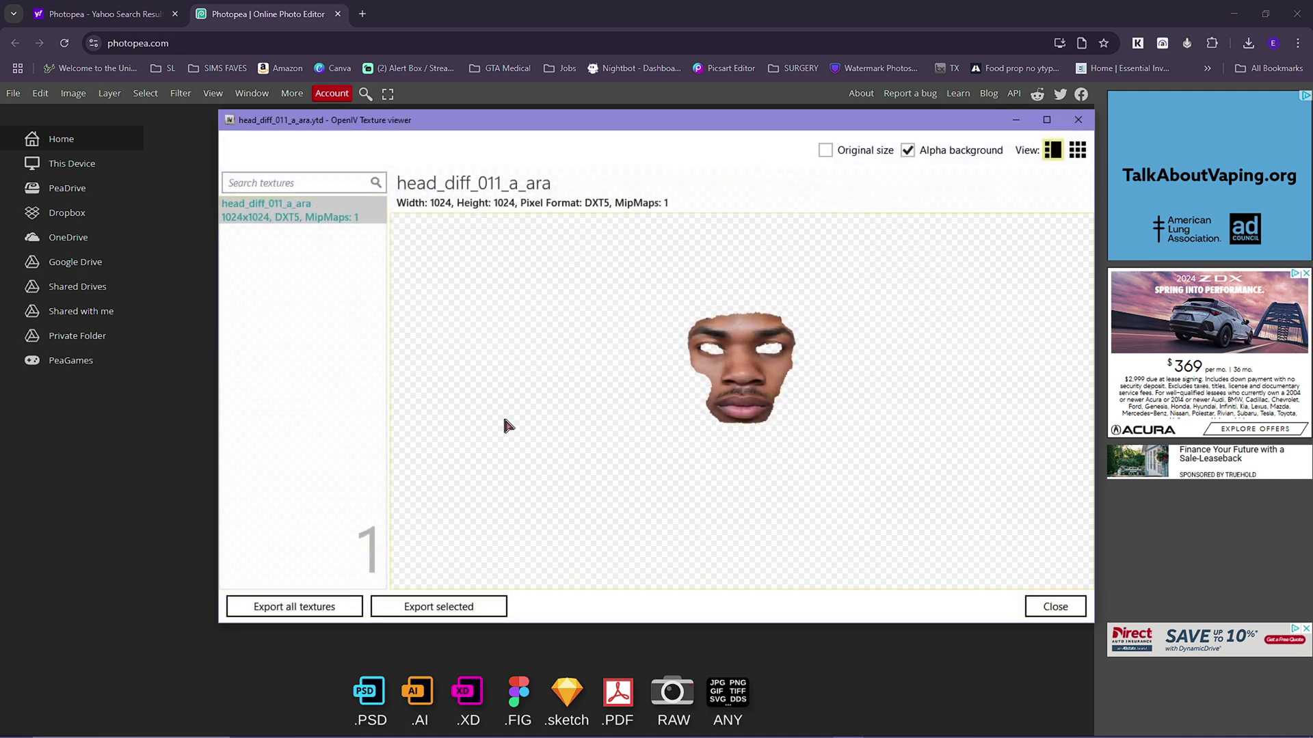
click(466, 610)
click(828, 445)
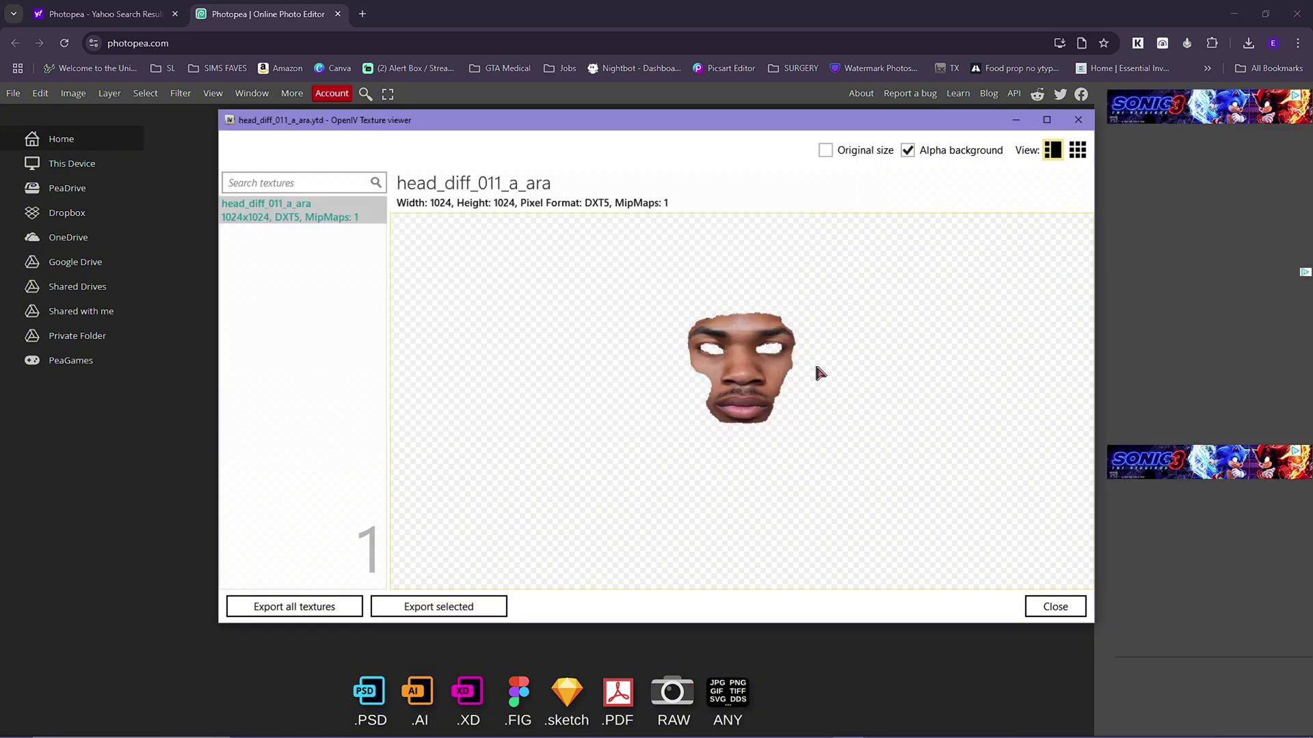
click(1070, 120)
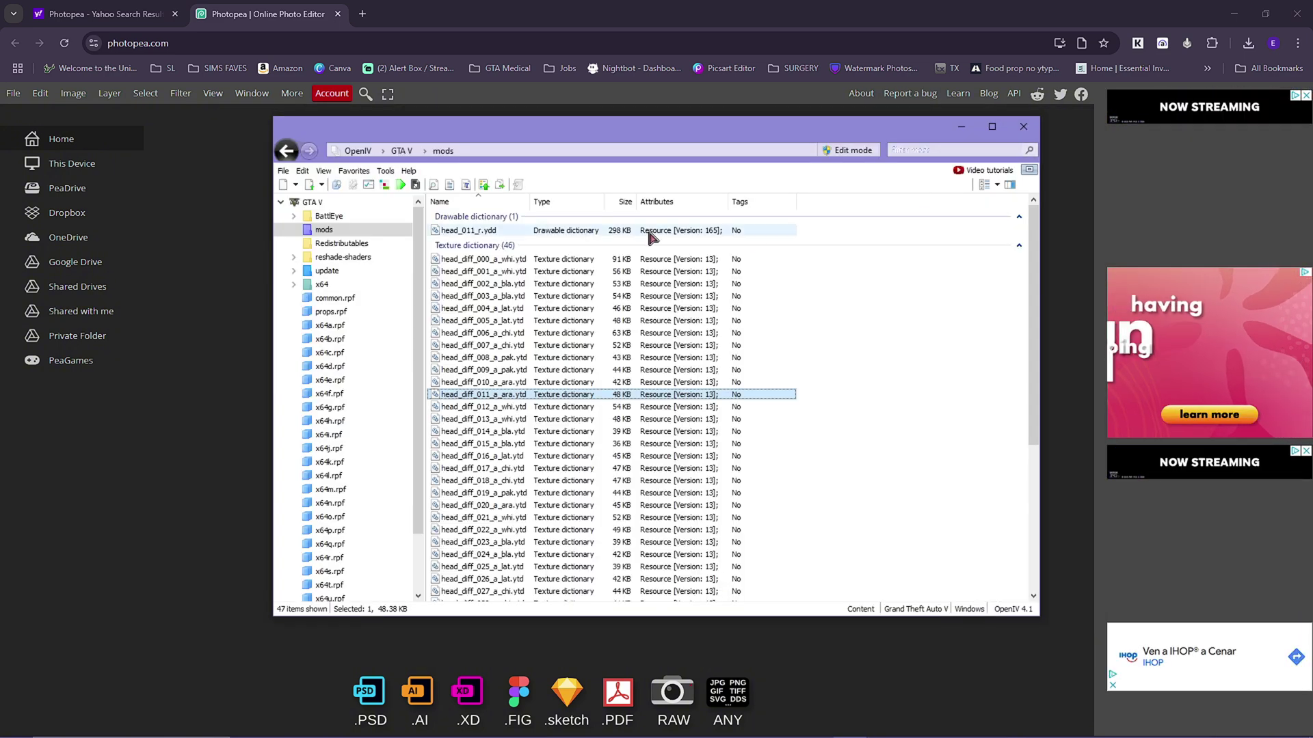
Enable edit mode, replace the texture in head_diff_011_a_ara.ytd with the exported DDS head texture, and save the dictionary
click(851, 151)
click(698, 420)
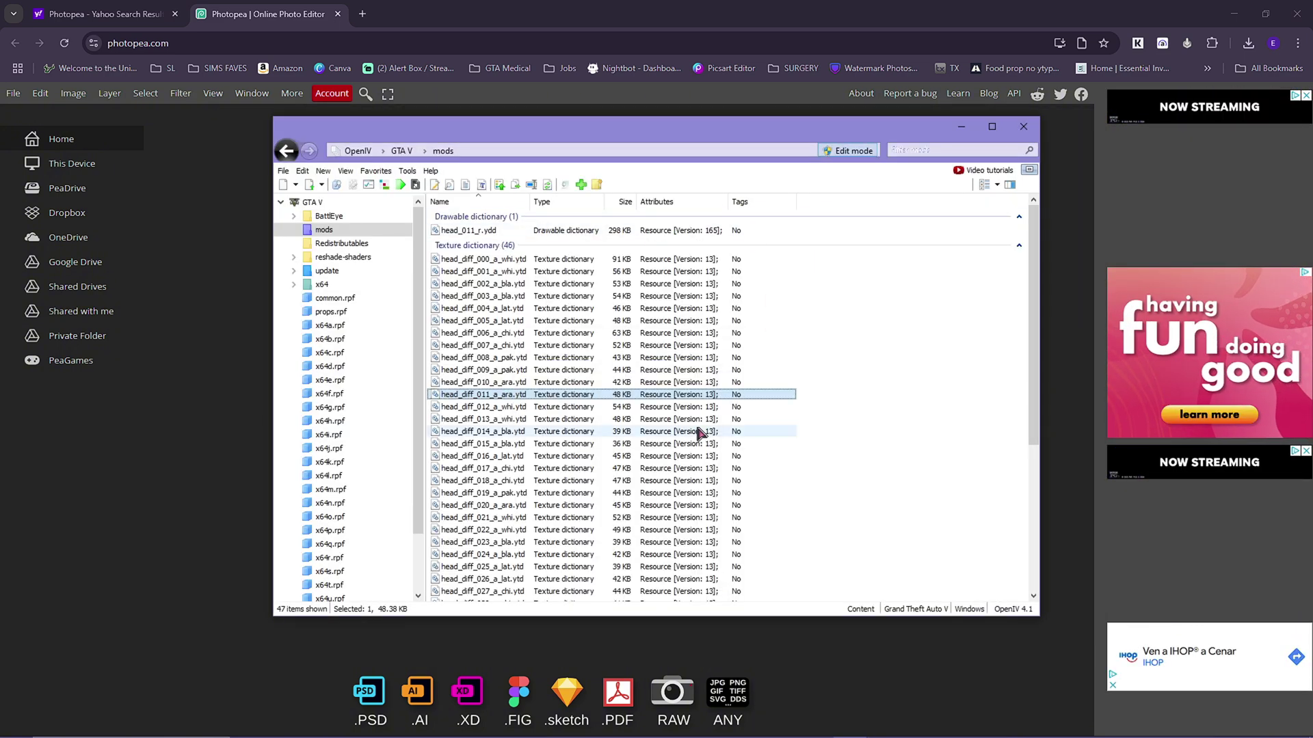
double_click(478, 394)
click(1000, 192)
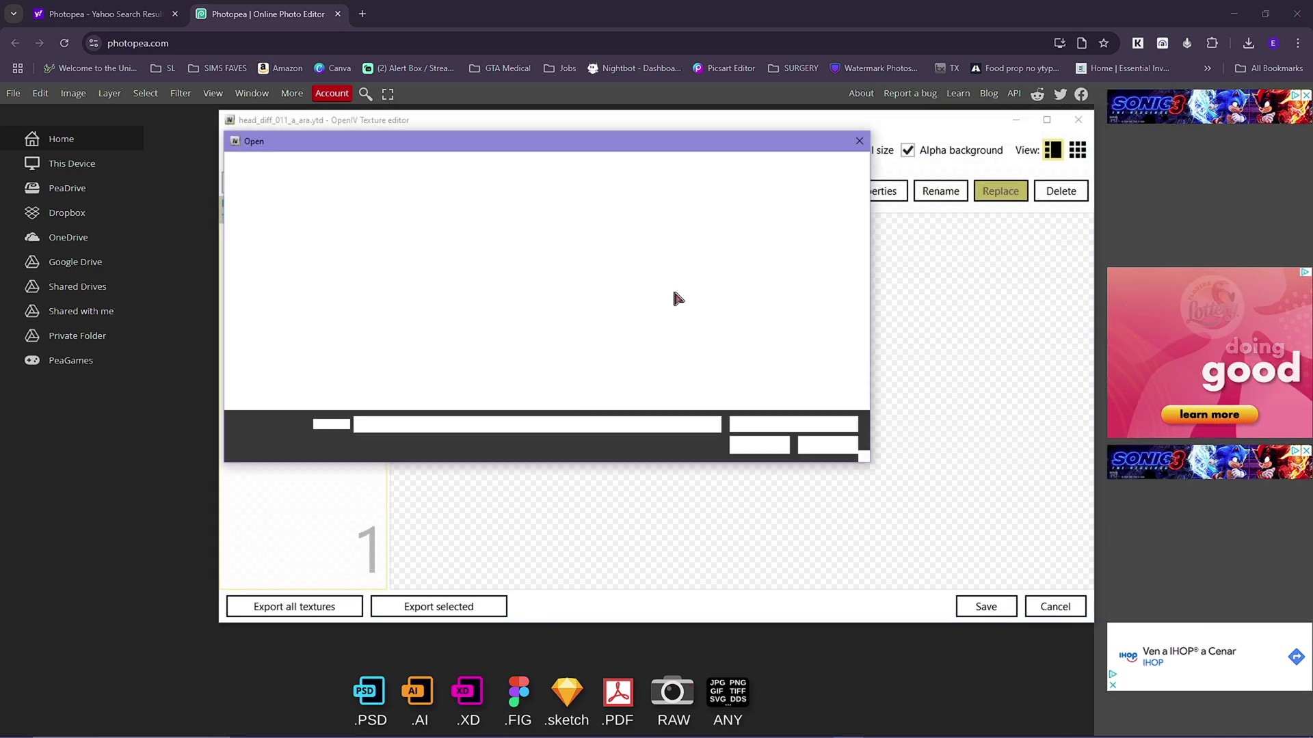
click(378, 260)
click(779, 448)
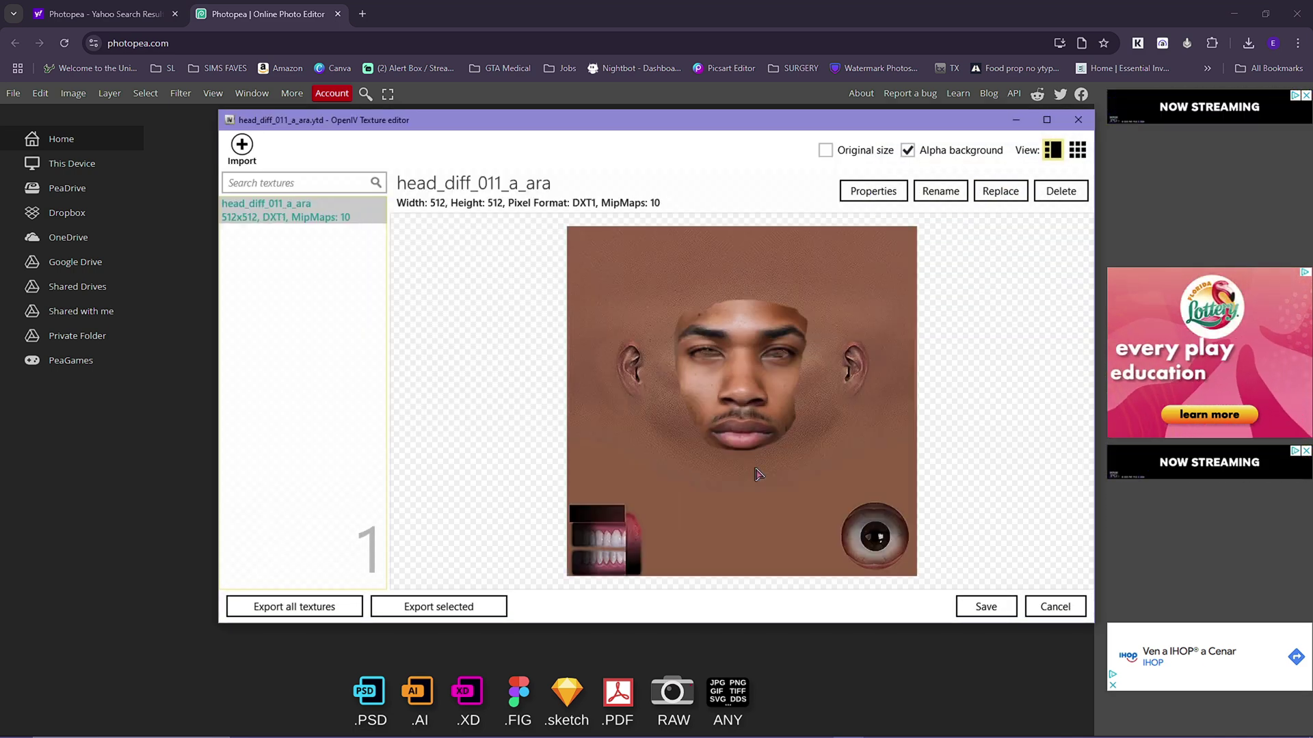
click(982, 611)
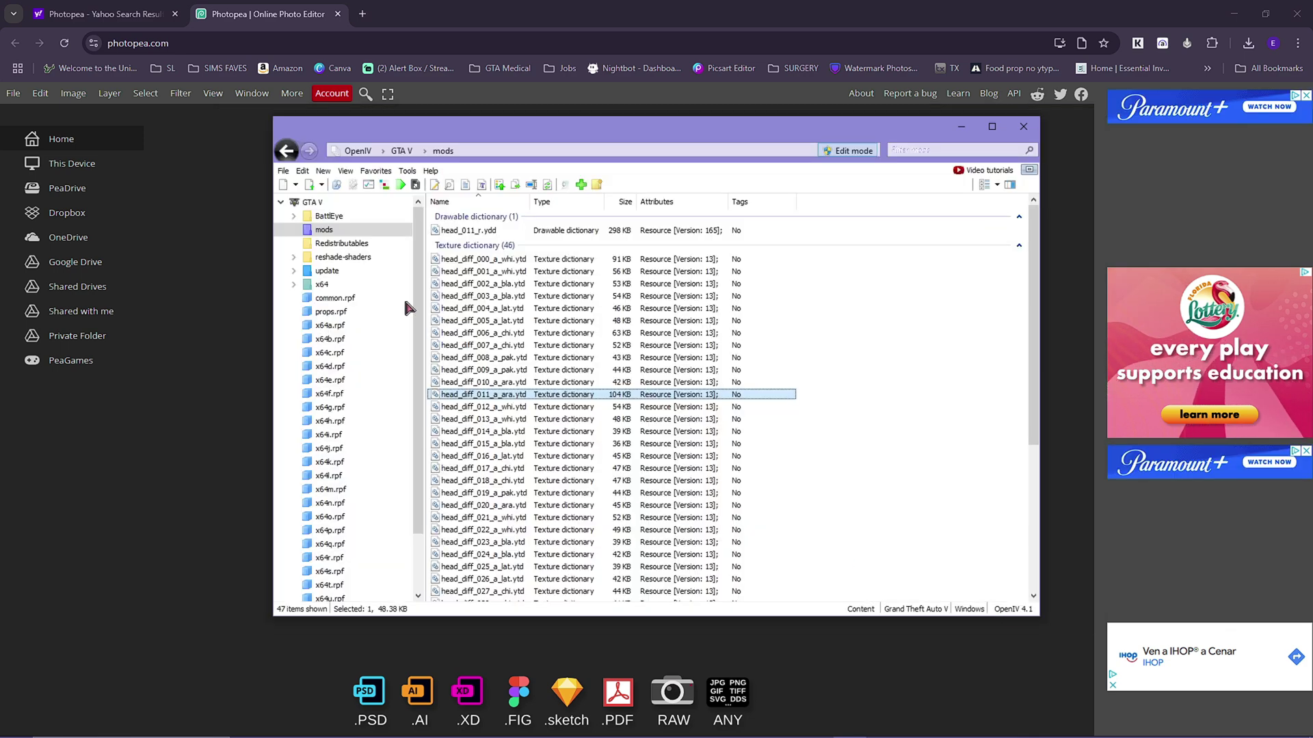
Open head_011_r.ydd and orbit the head to examine how the new skin texture fits the model
double_click(511, 230)
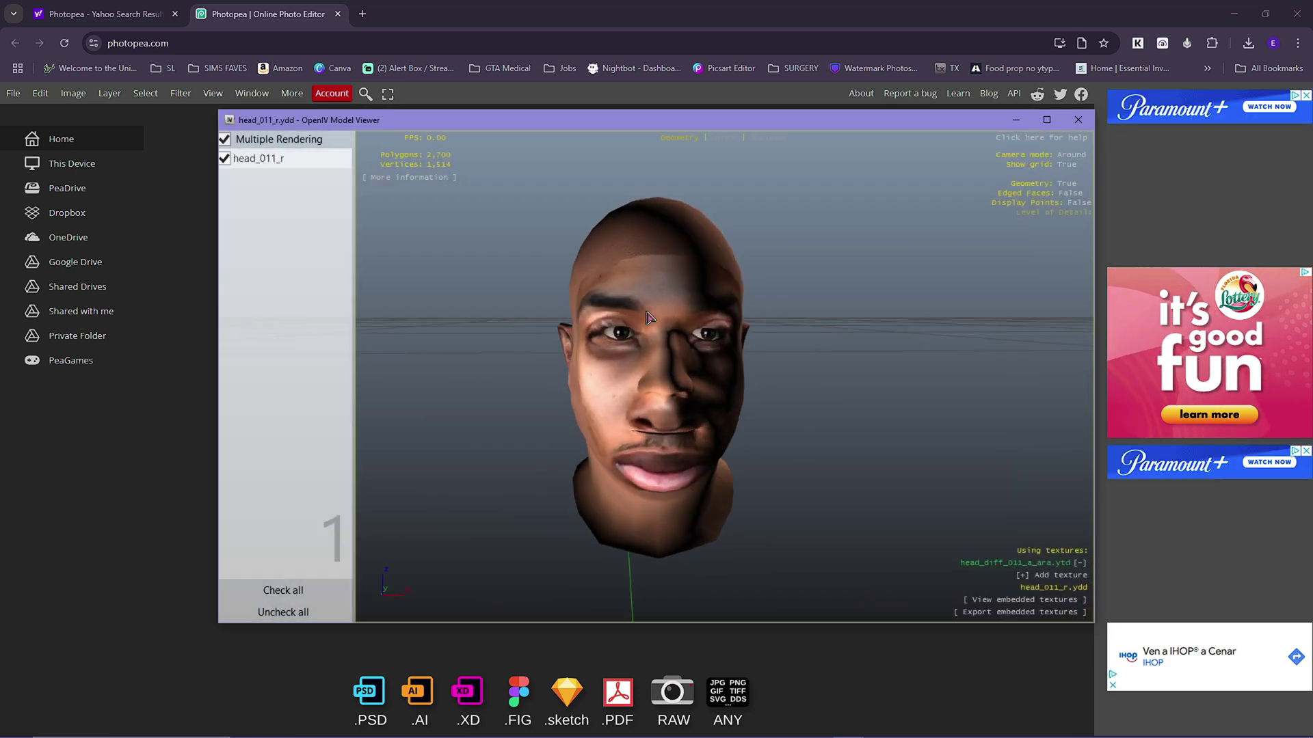
drag(687, 316, 641, 383)
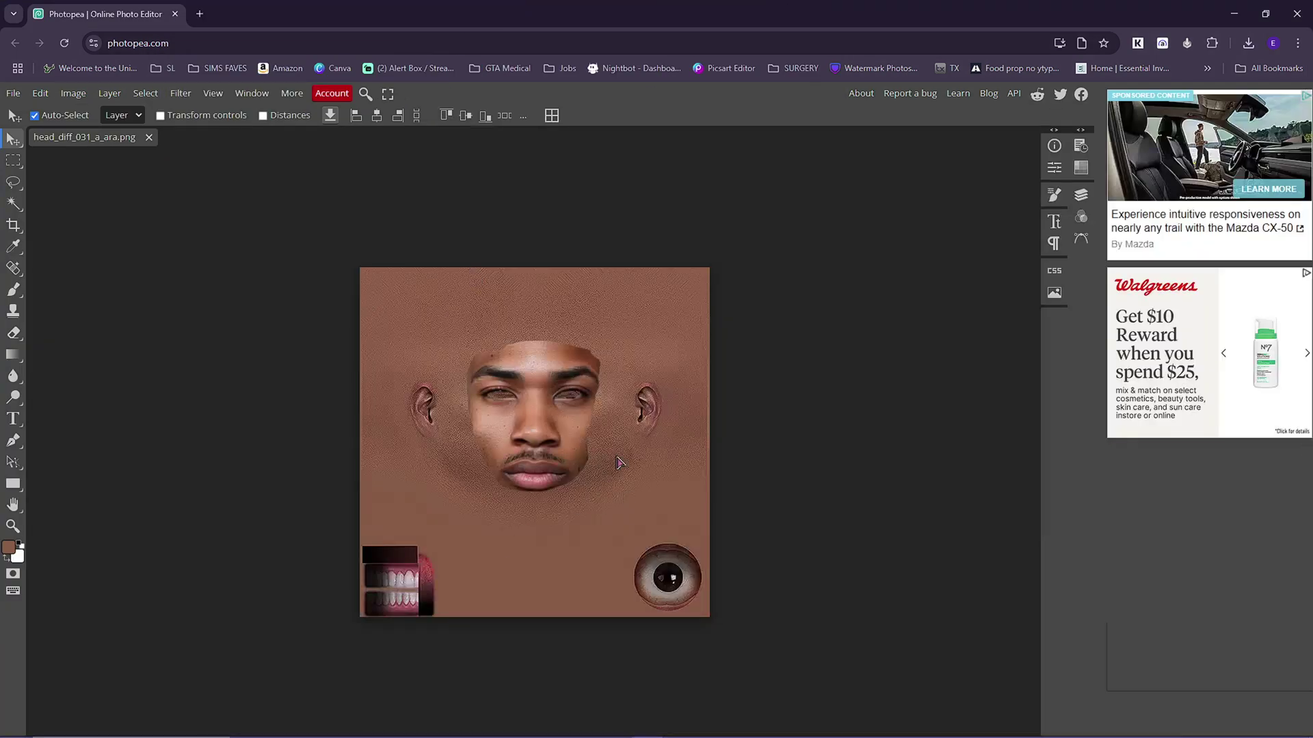